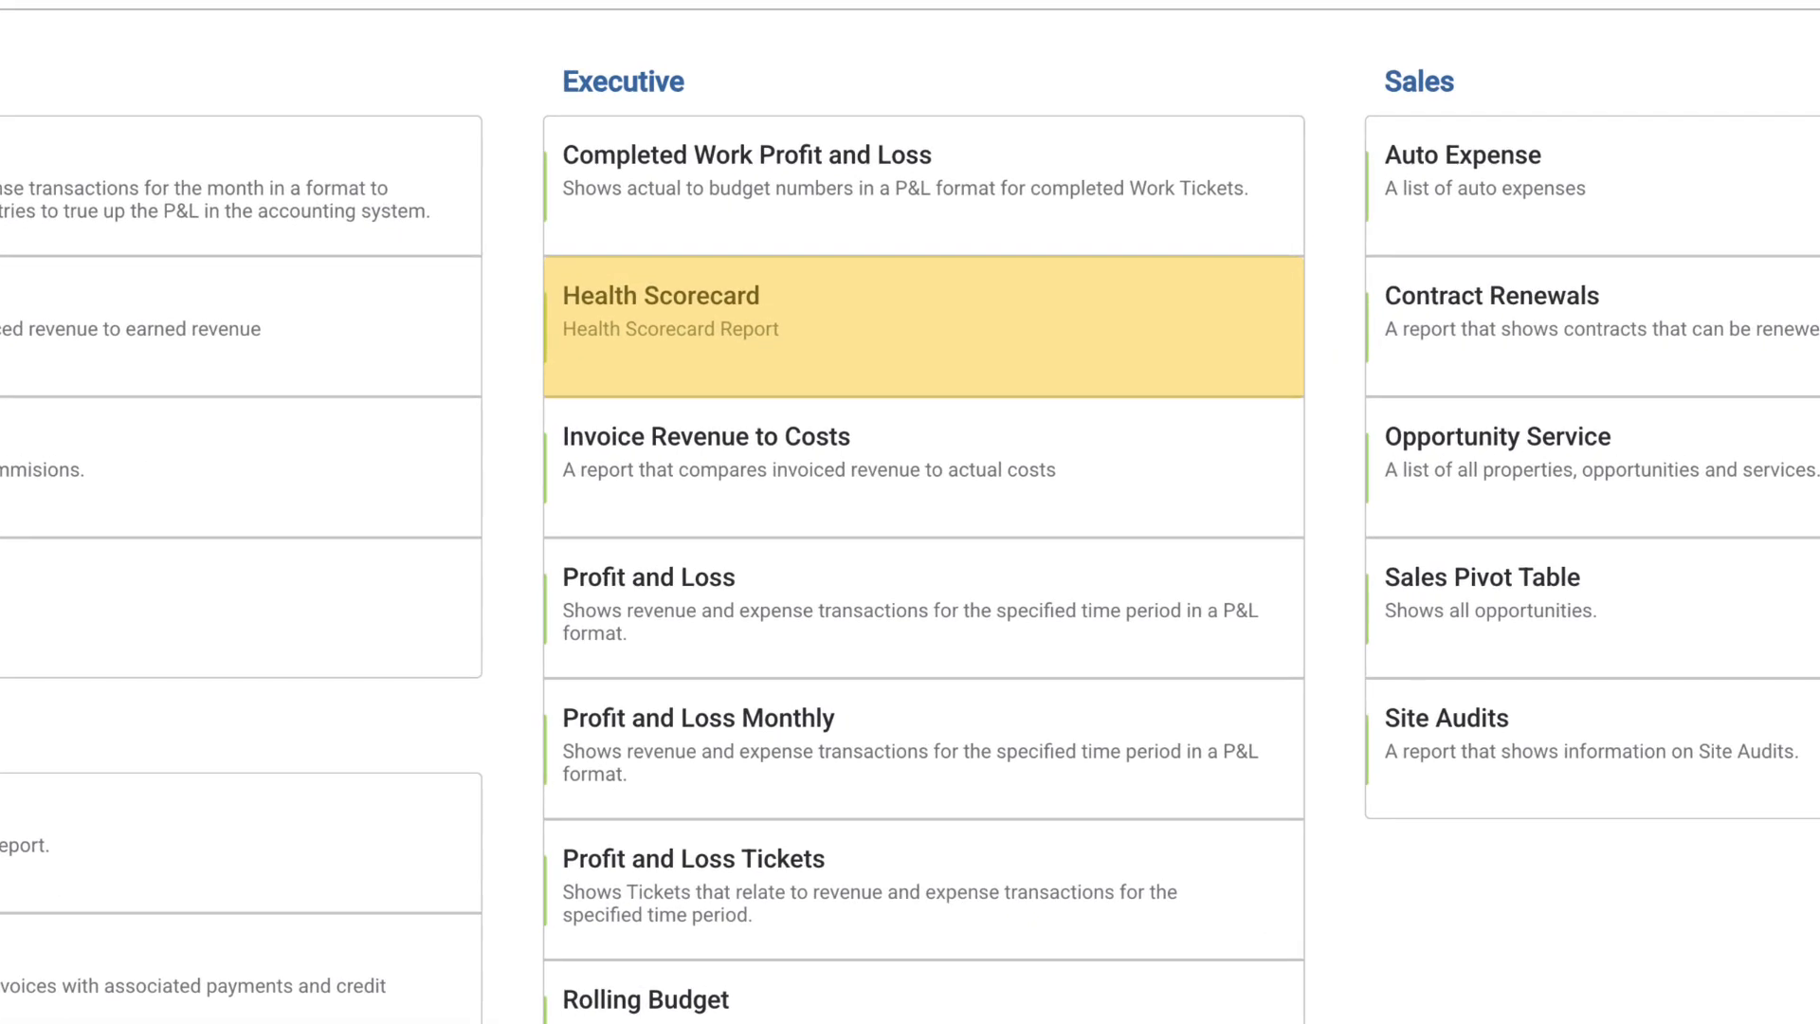
Compare the Health Scorecard against the Less than 1 million and 1 to 3 million cohorts, saved as default.
click(582, 269)
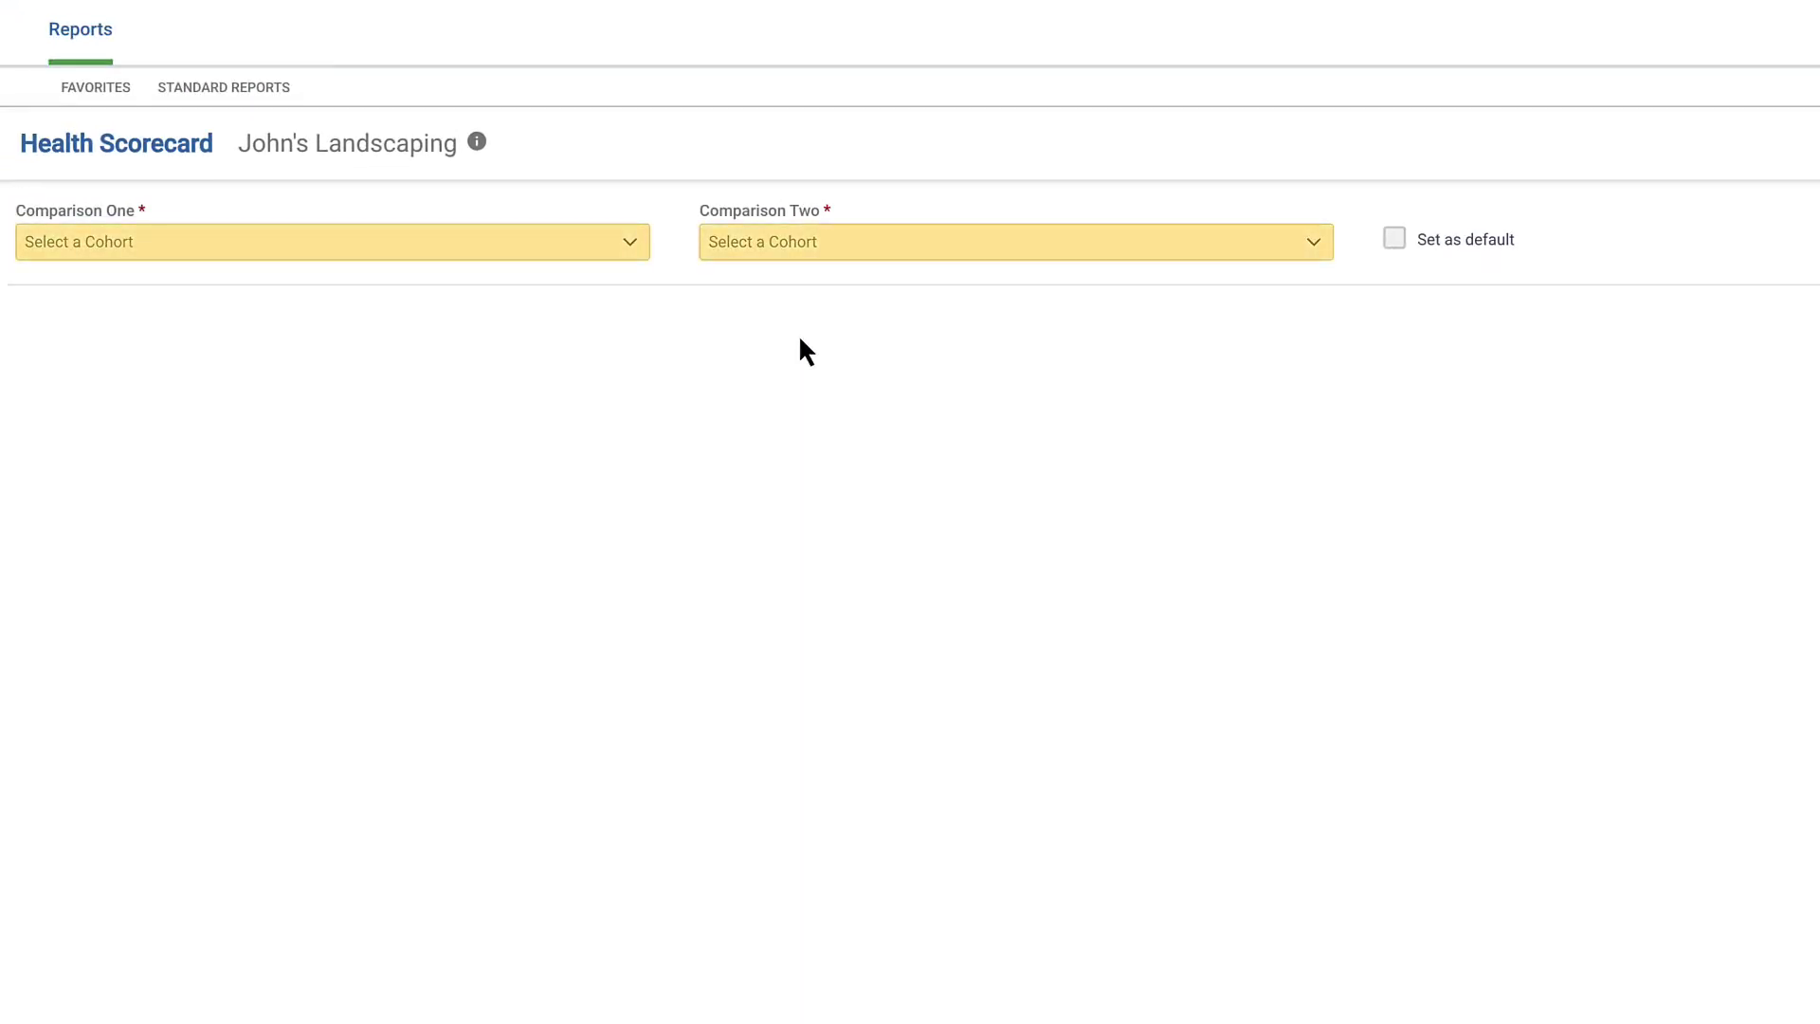
click(628, 242)
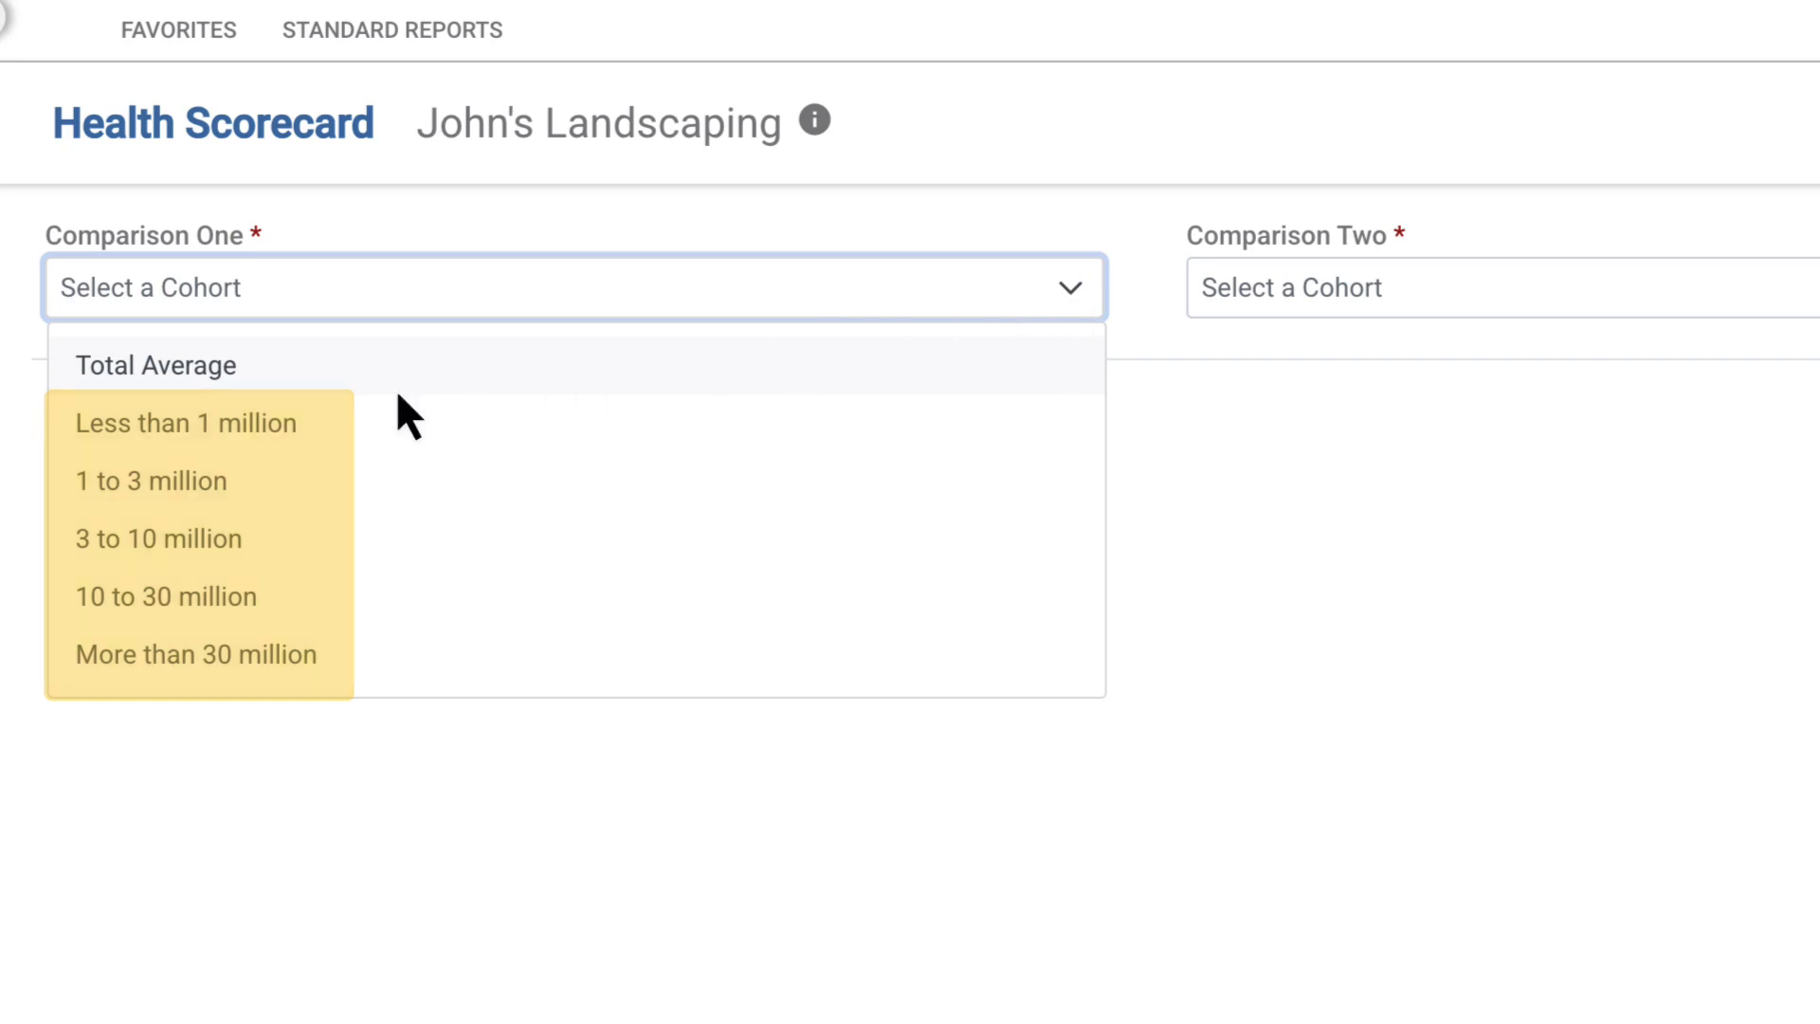
click(161, 423)
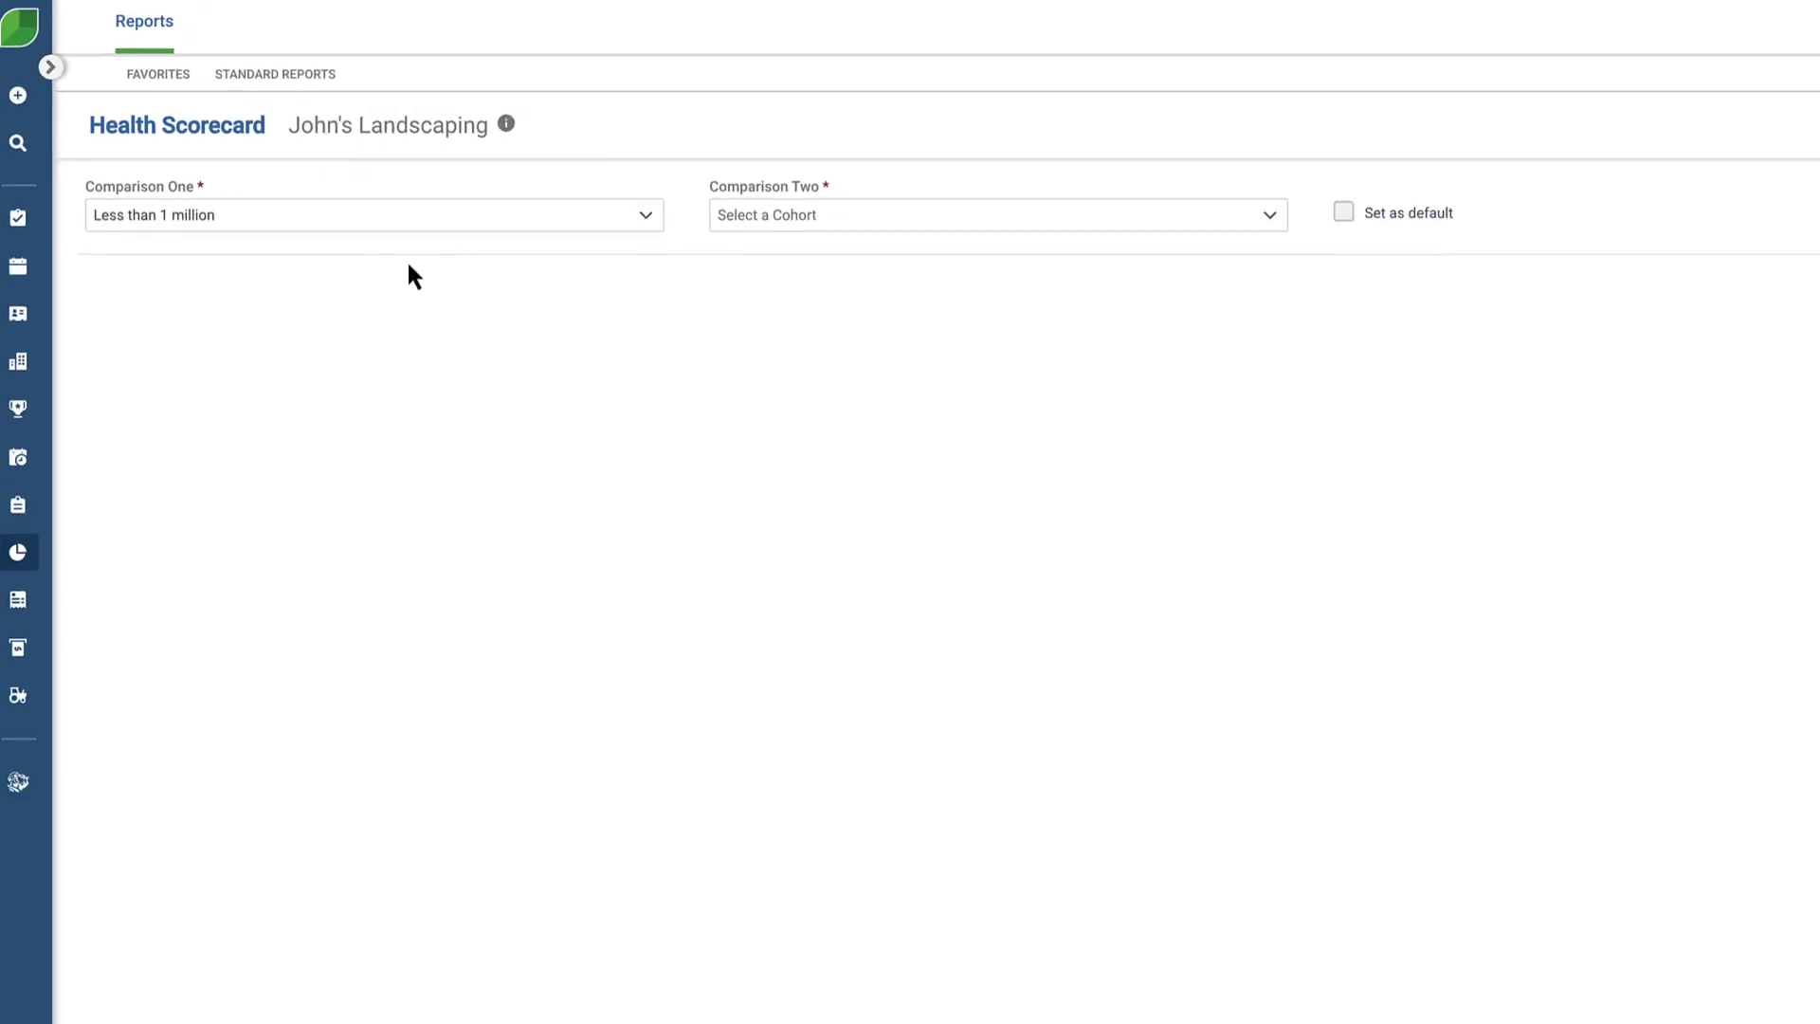
click(805, 216)
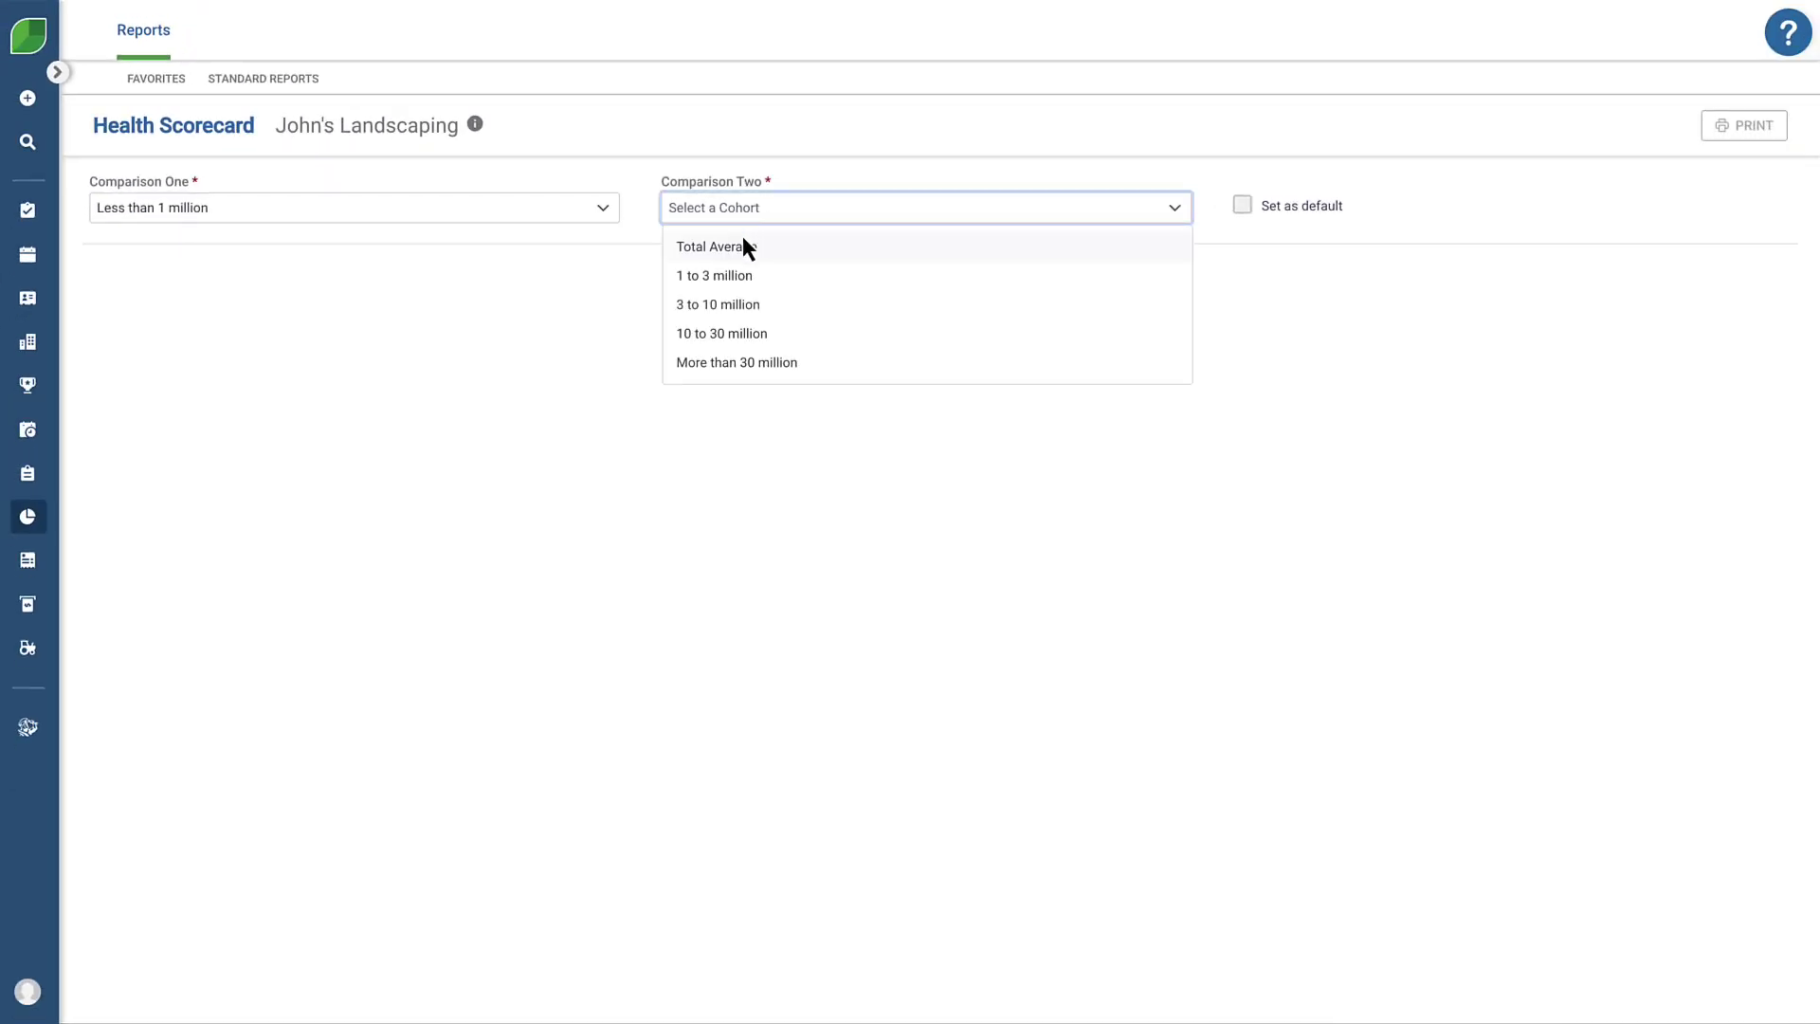
click(714, 276)
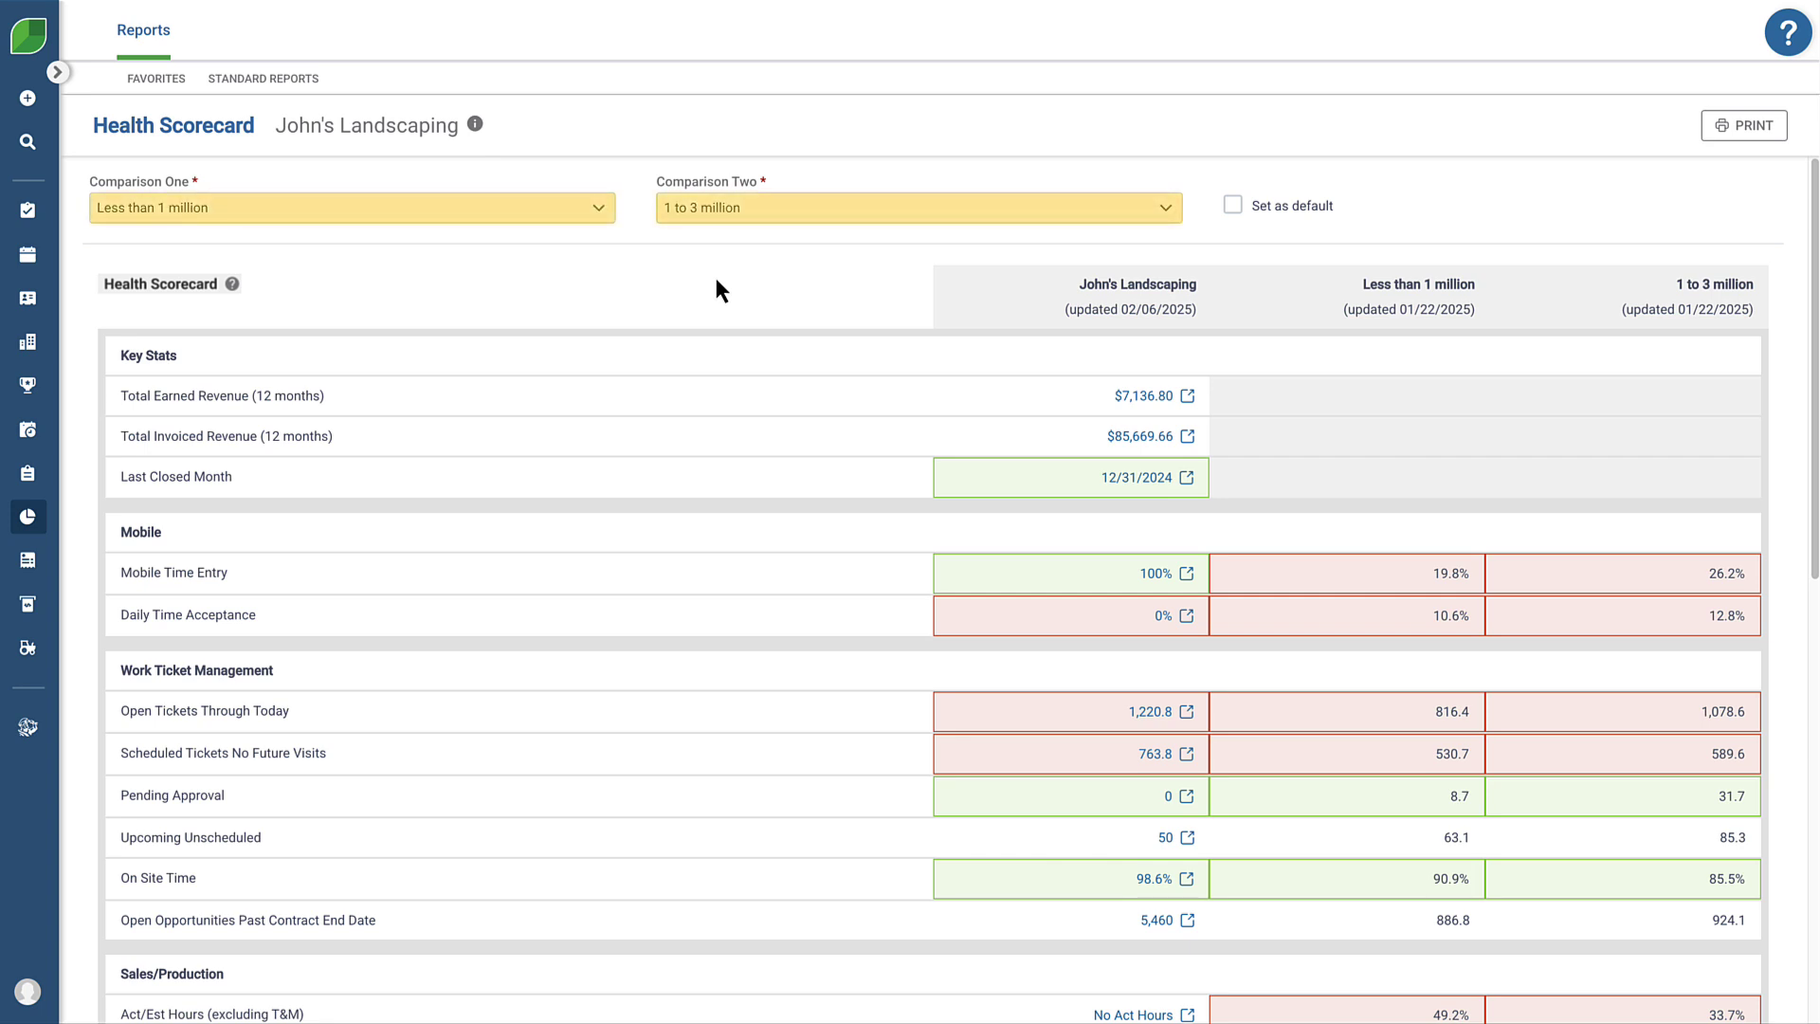
click(1232, 207)
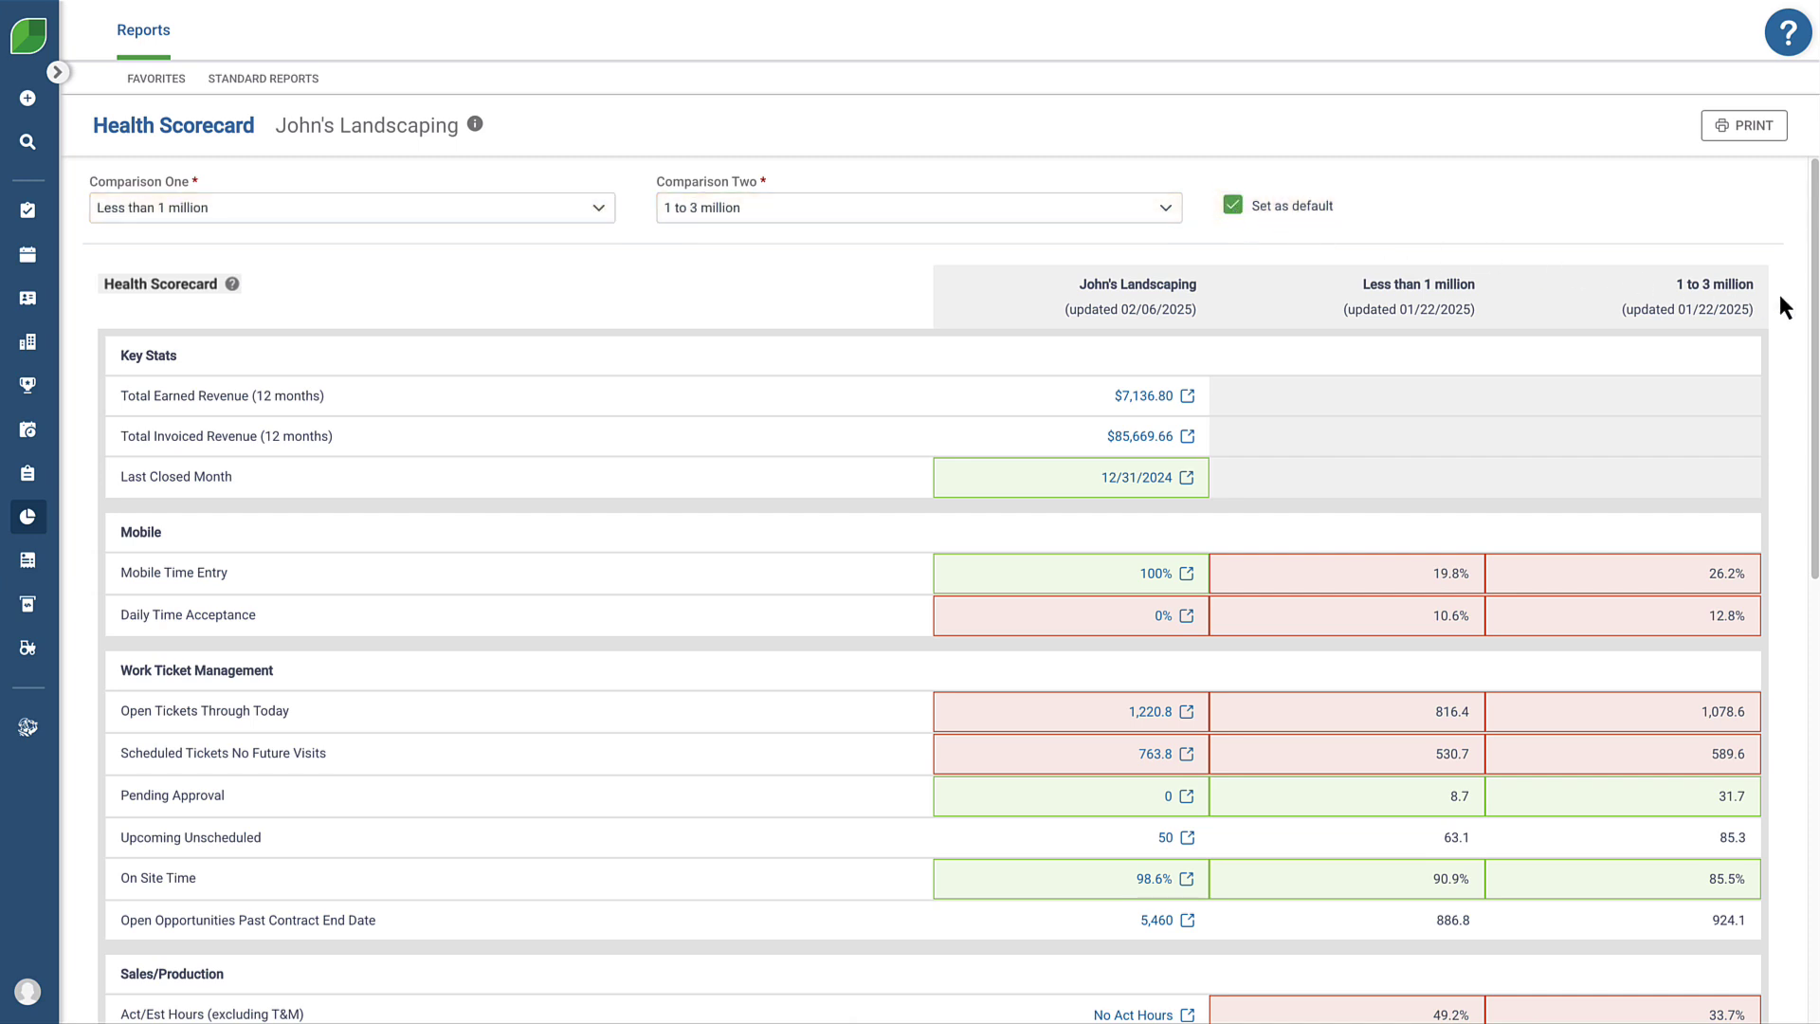
scroll(1786, 308, down, 5)
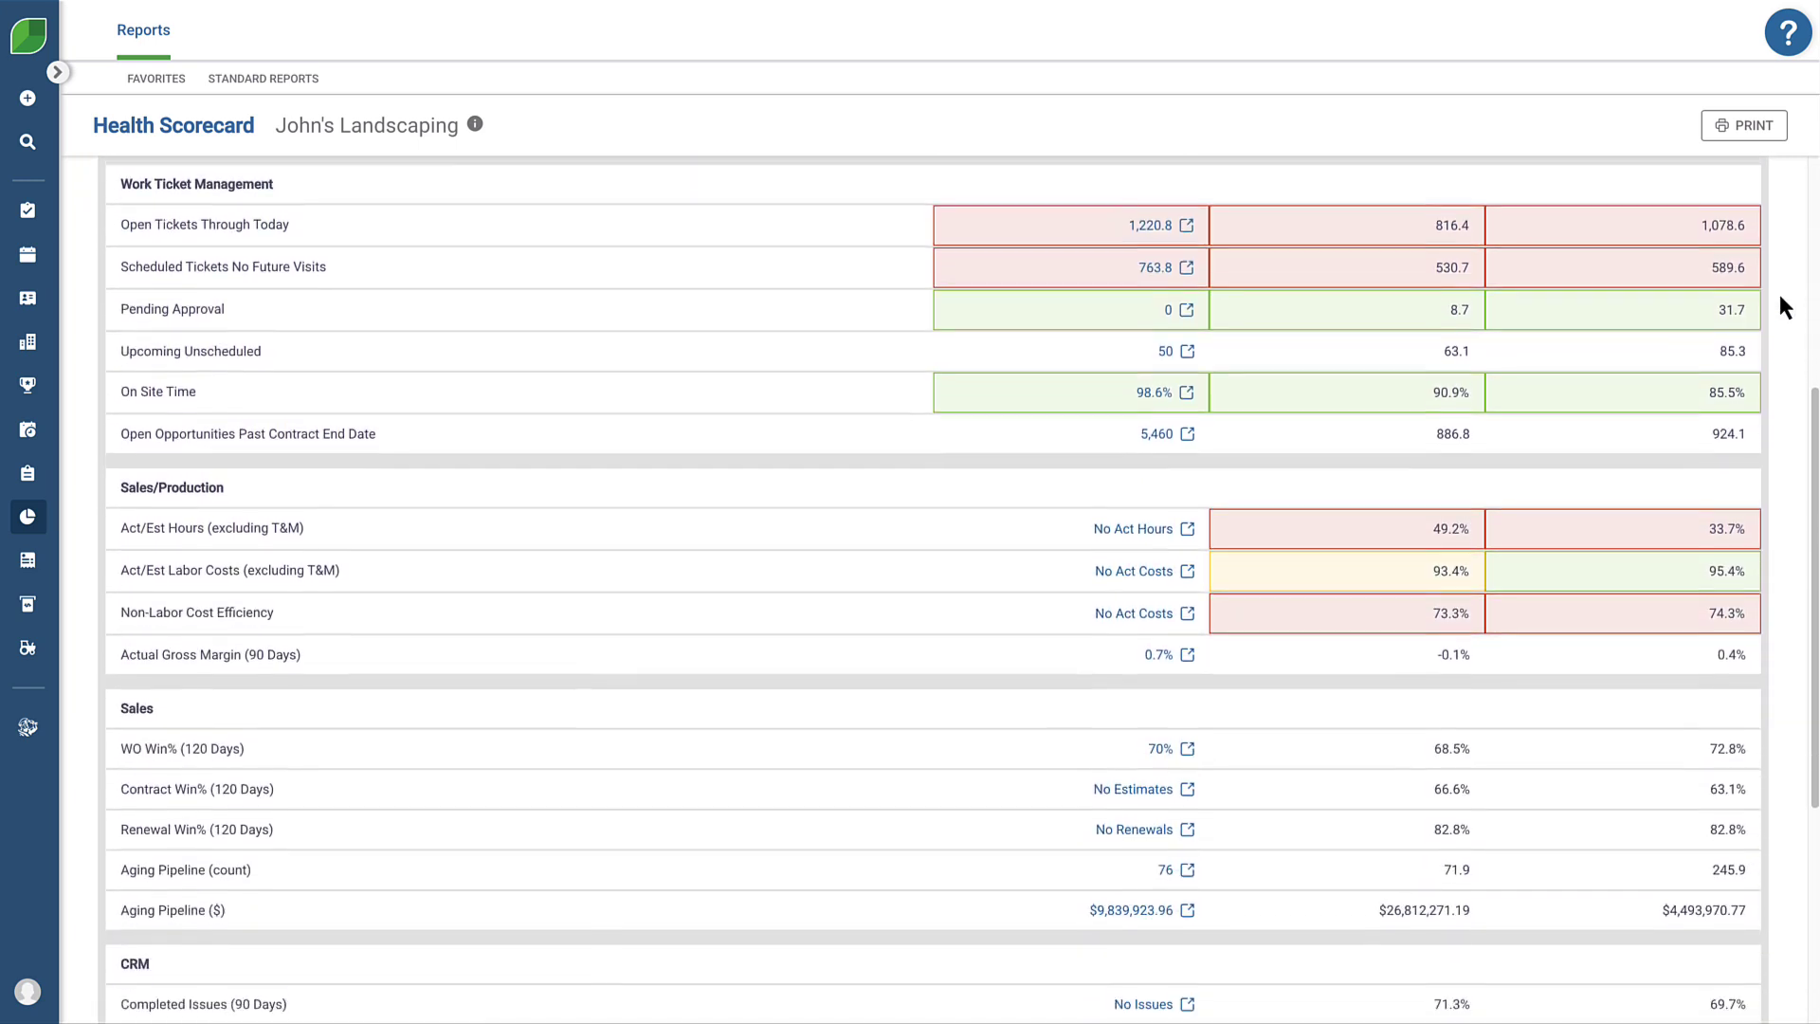
scroll(1786, 308, up, 4)
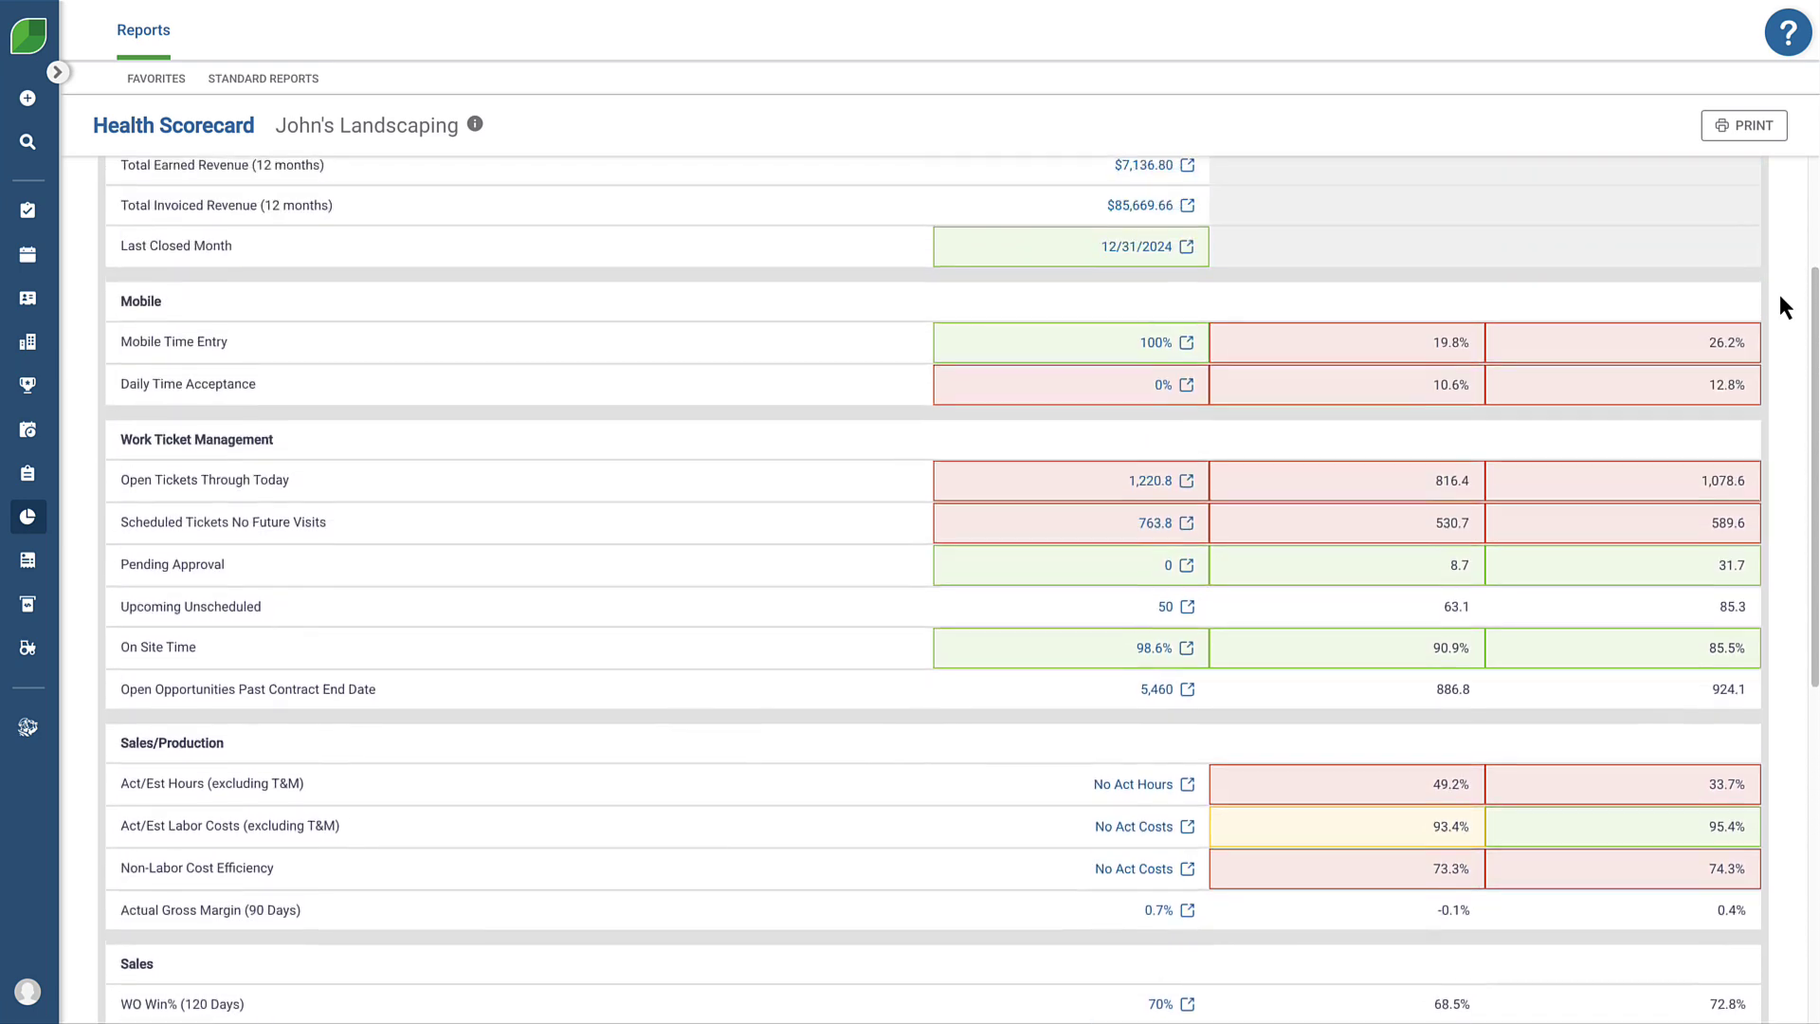
scroll(1779, 294, up, 3)
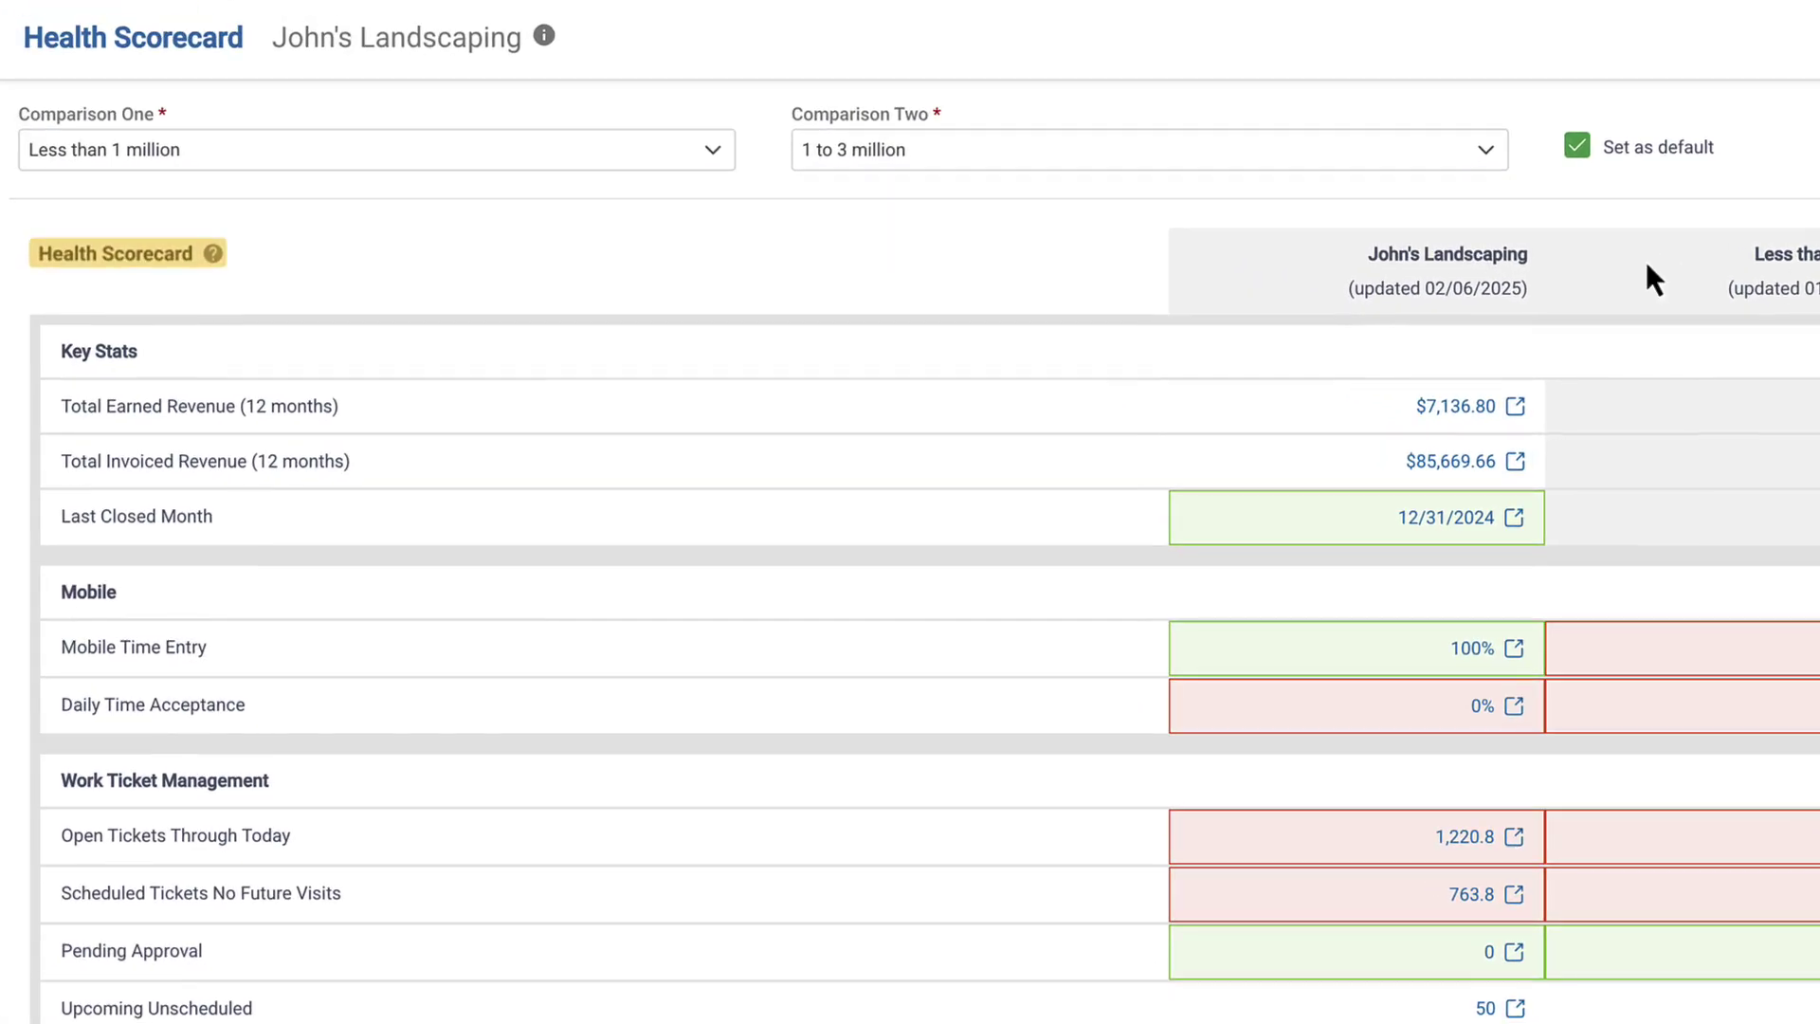
click(213, 254)
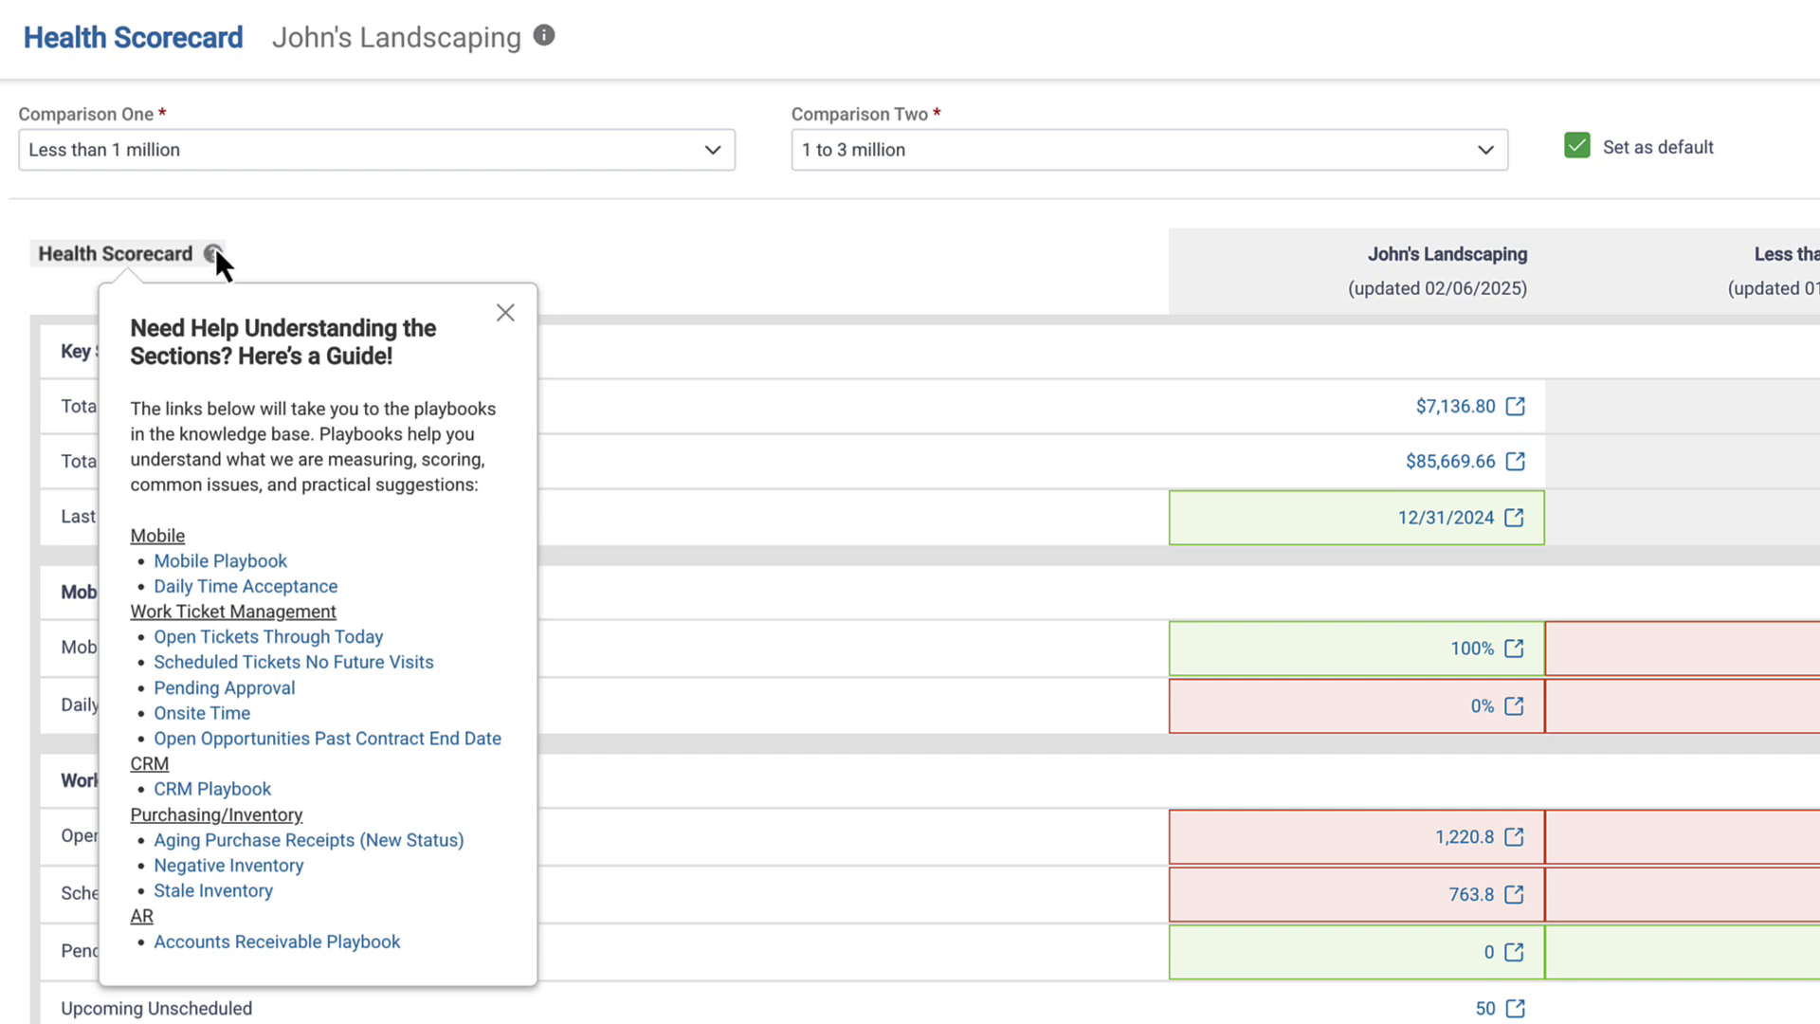
click(261, 245)
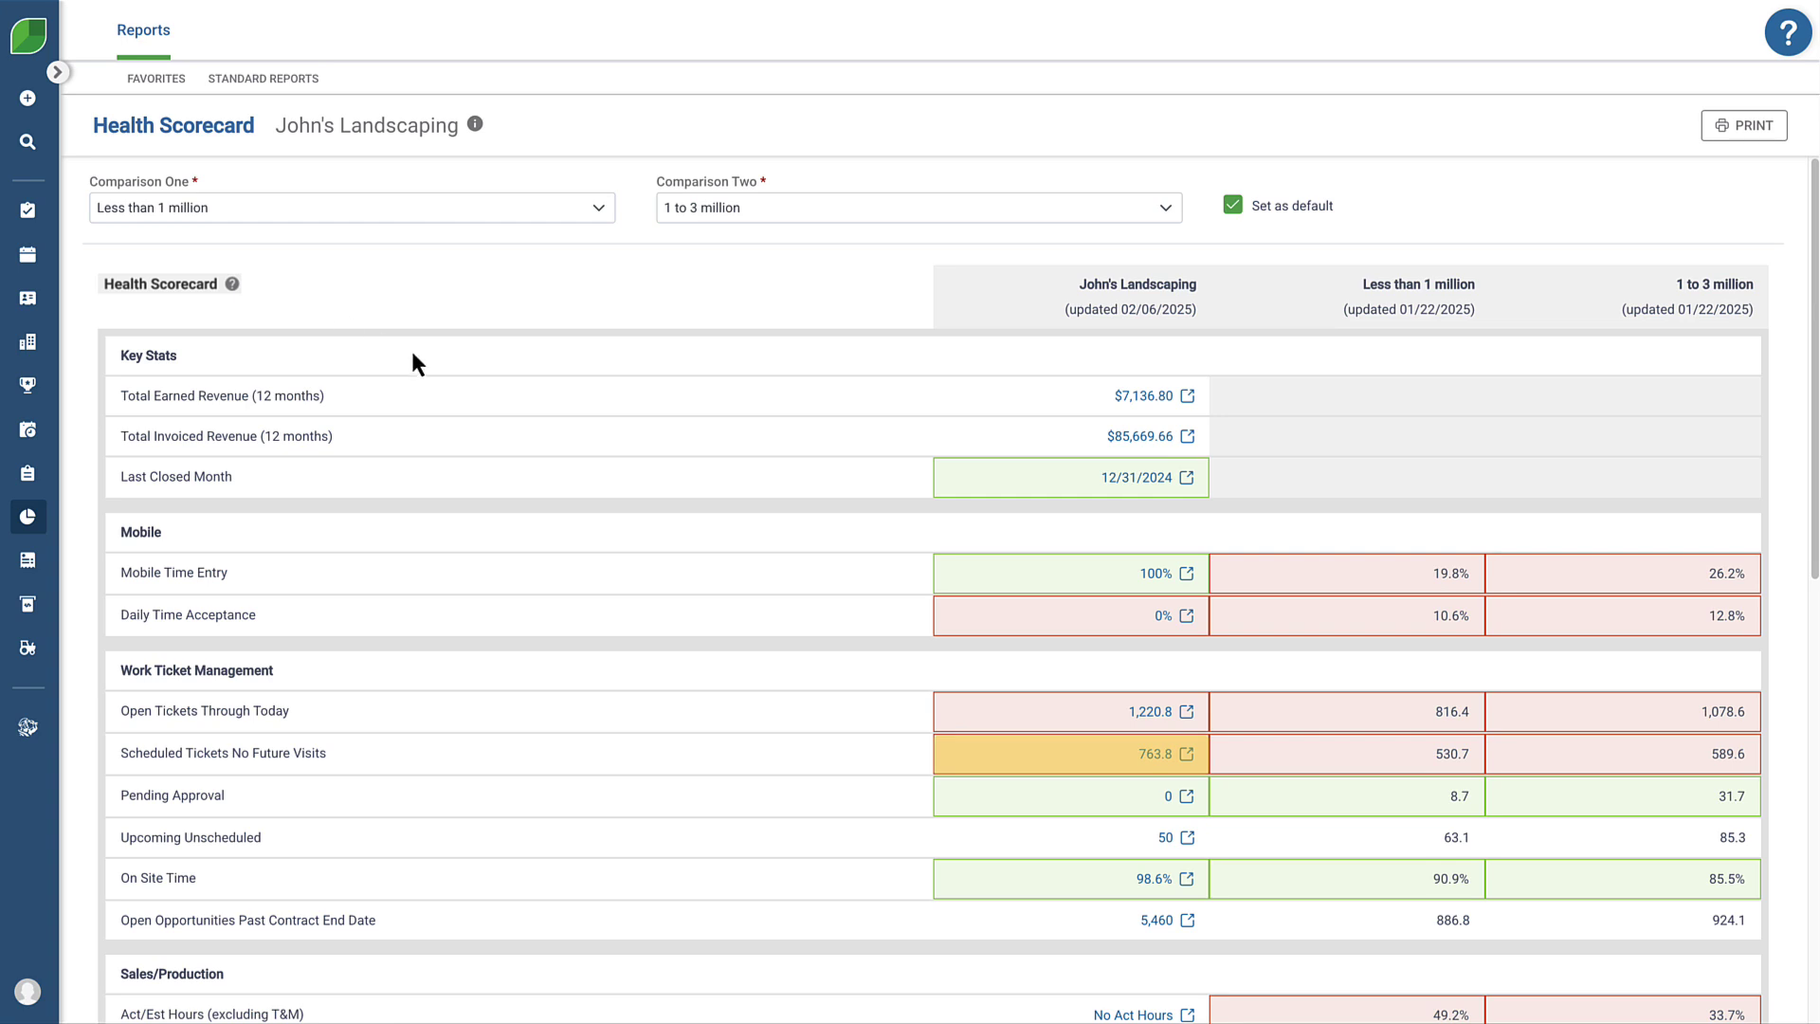
click(1157, 754)
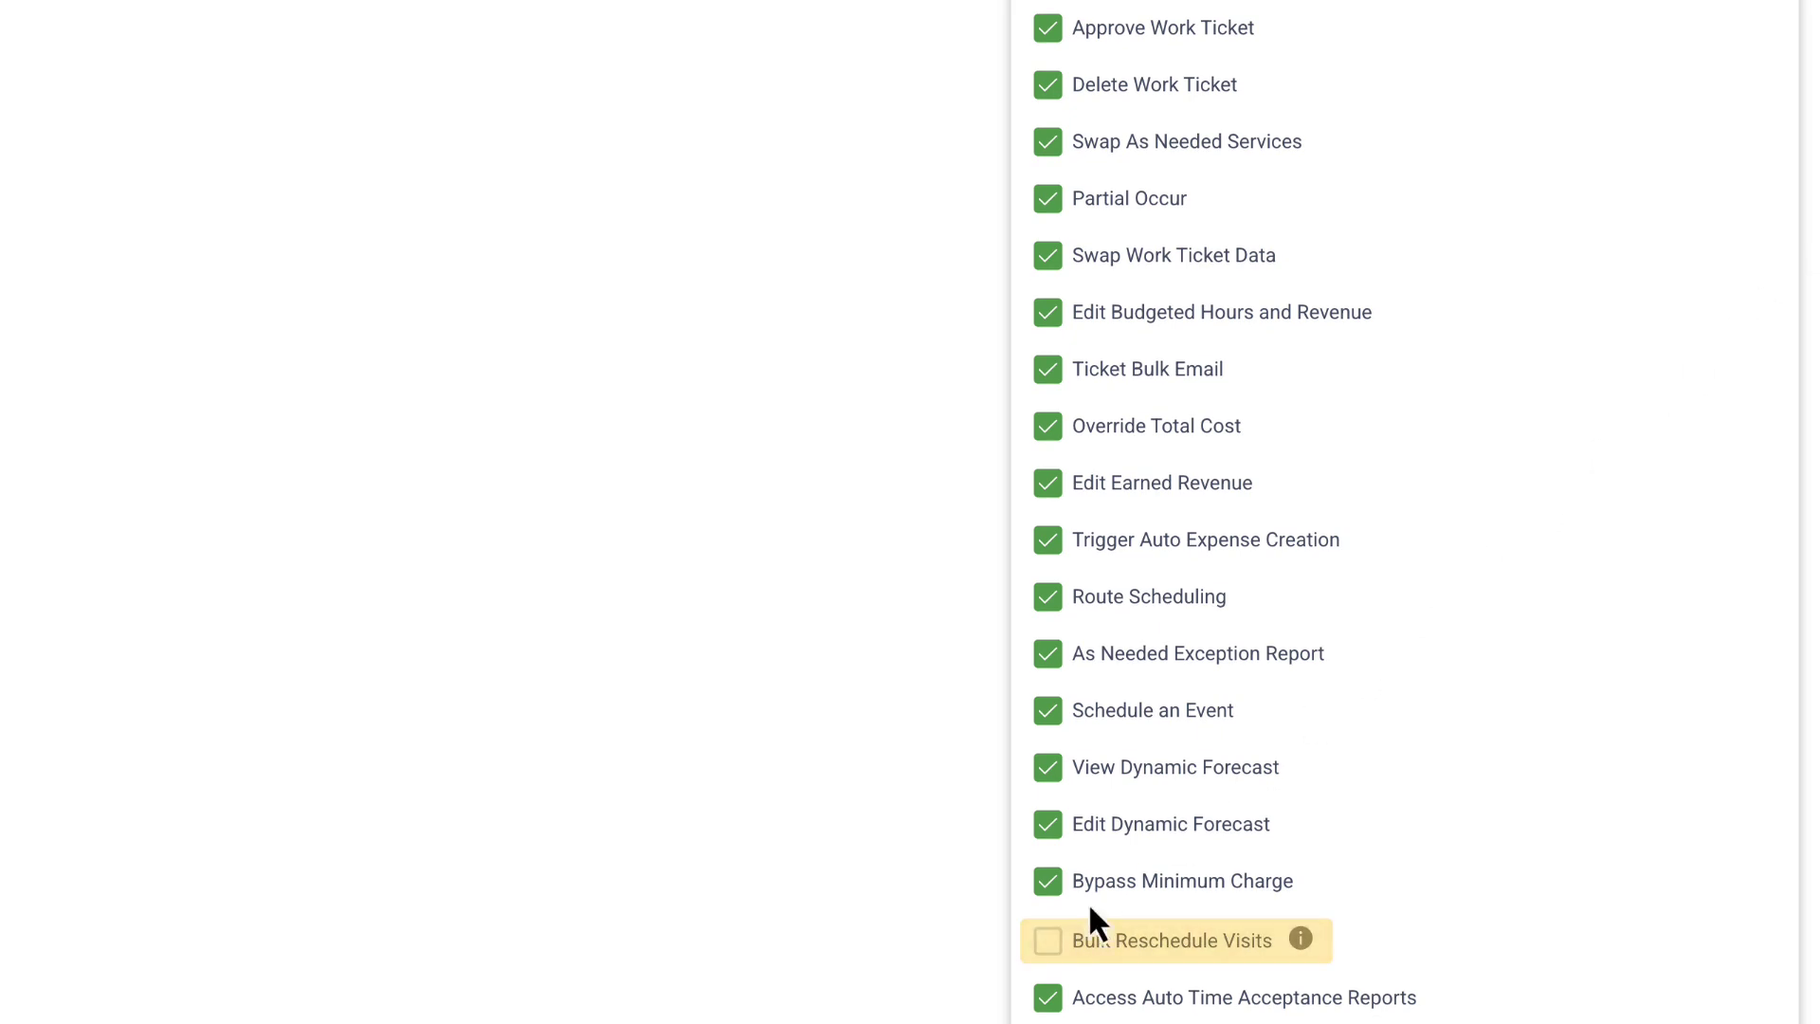
Grant the Bulk Reschedule Visits permission.
click(1047, 940)
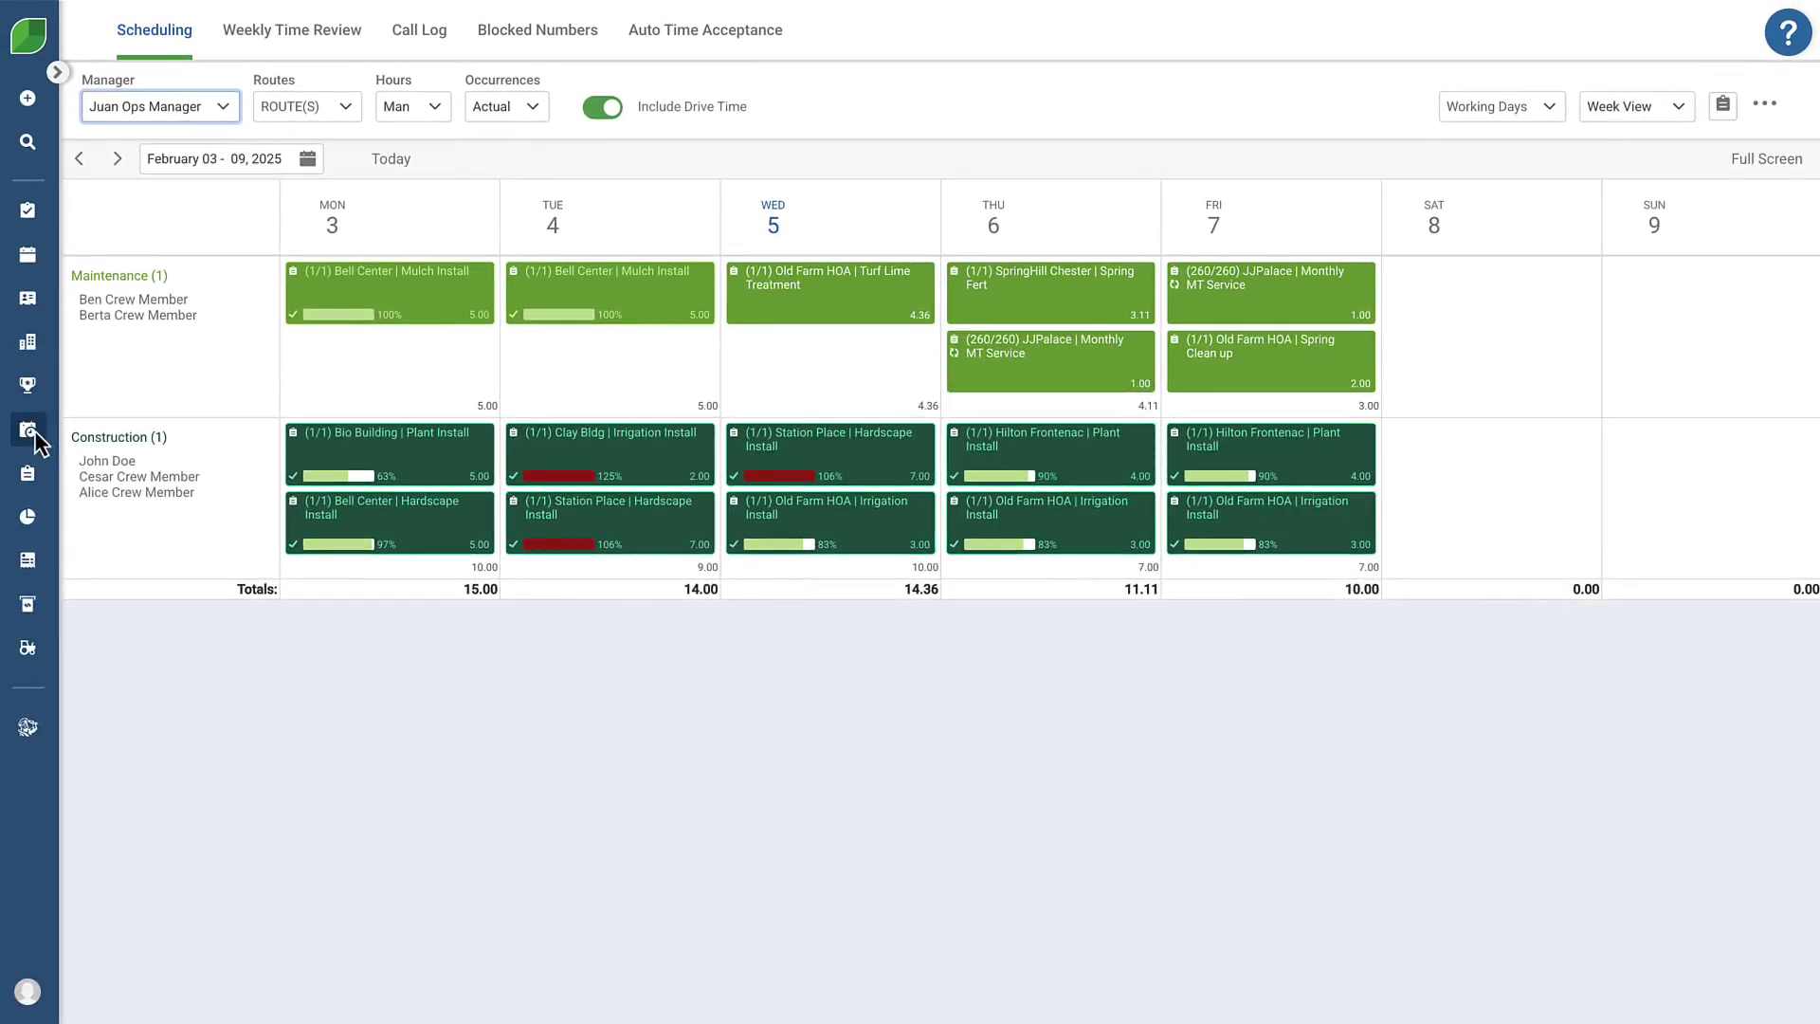
Bring up the actions for Wednesday's Turf Lime Treatment visit, after checking Tuesday's Mulch Install visit.
right_click(828, 306)
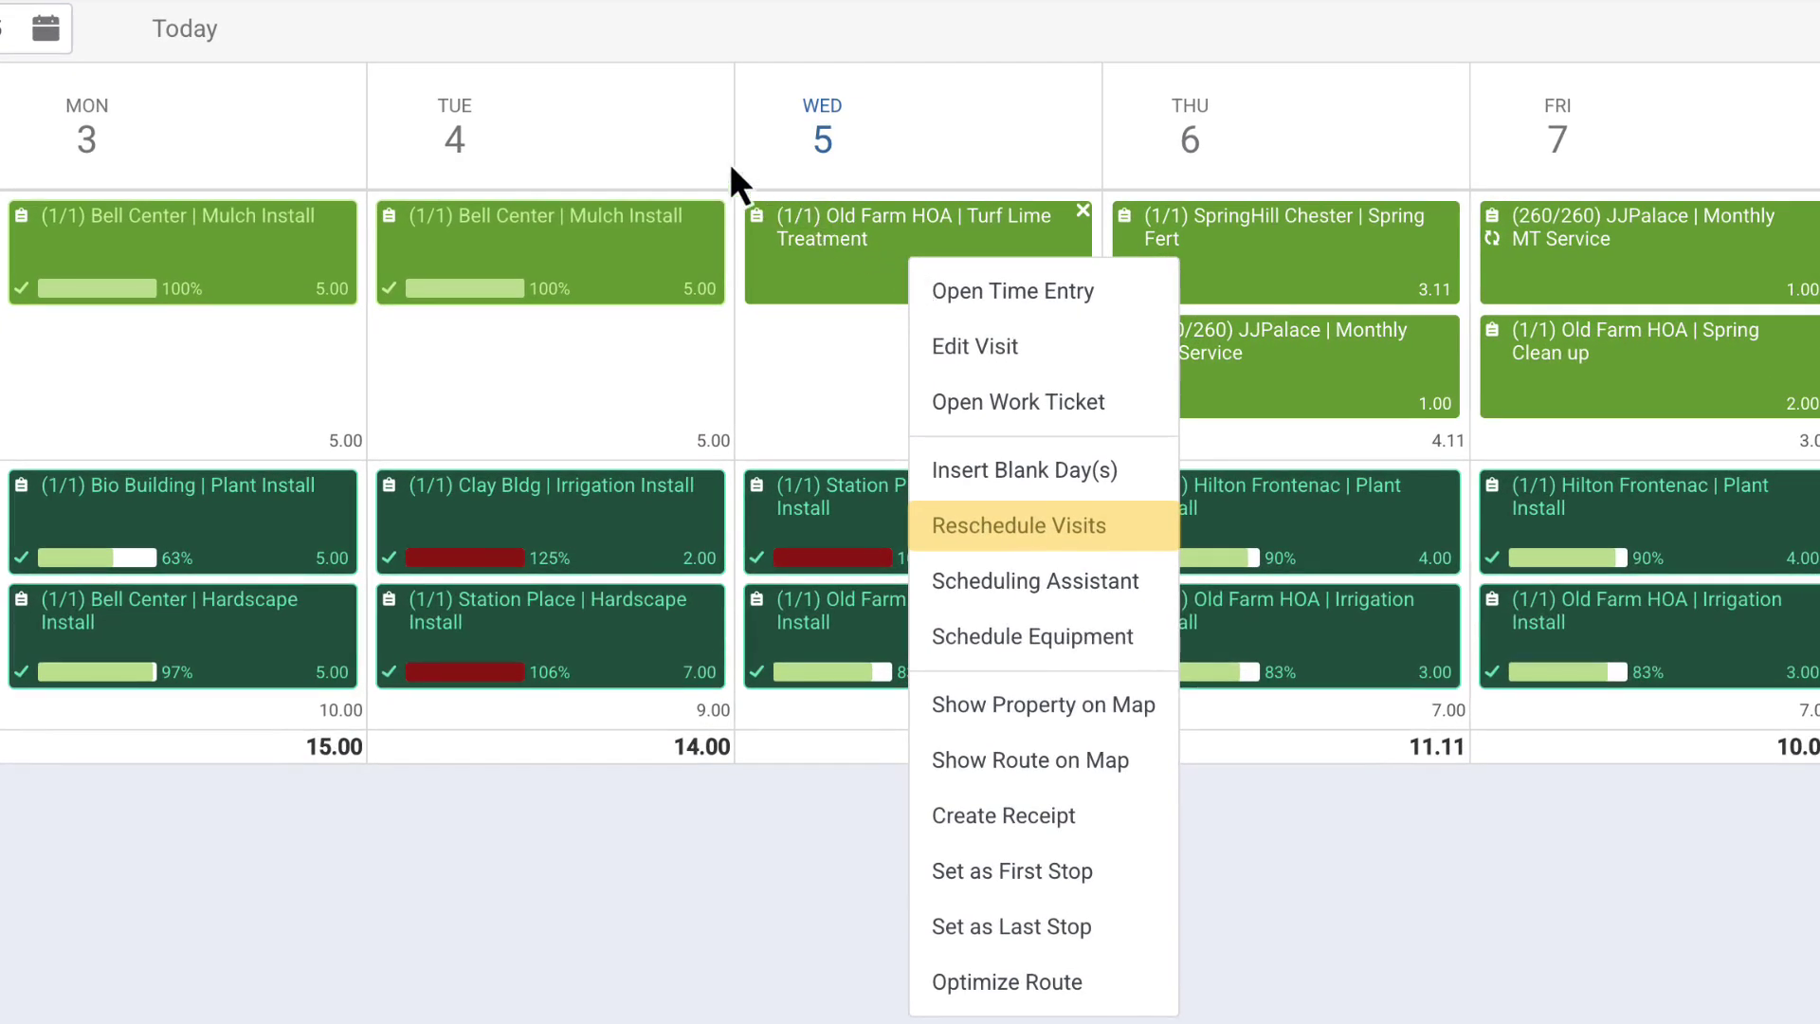
click(645, 149)
right_click(565, 225)
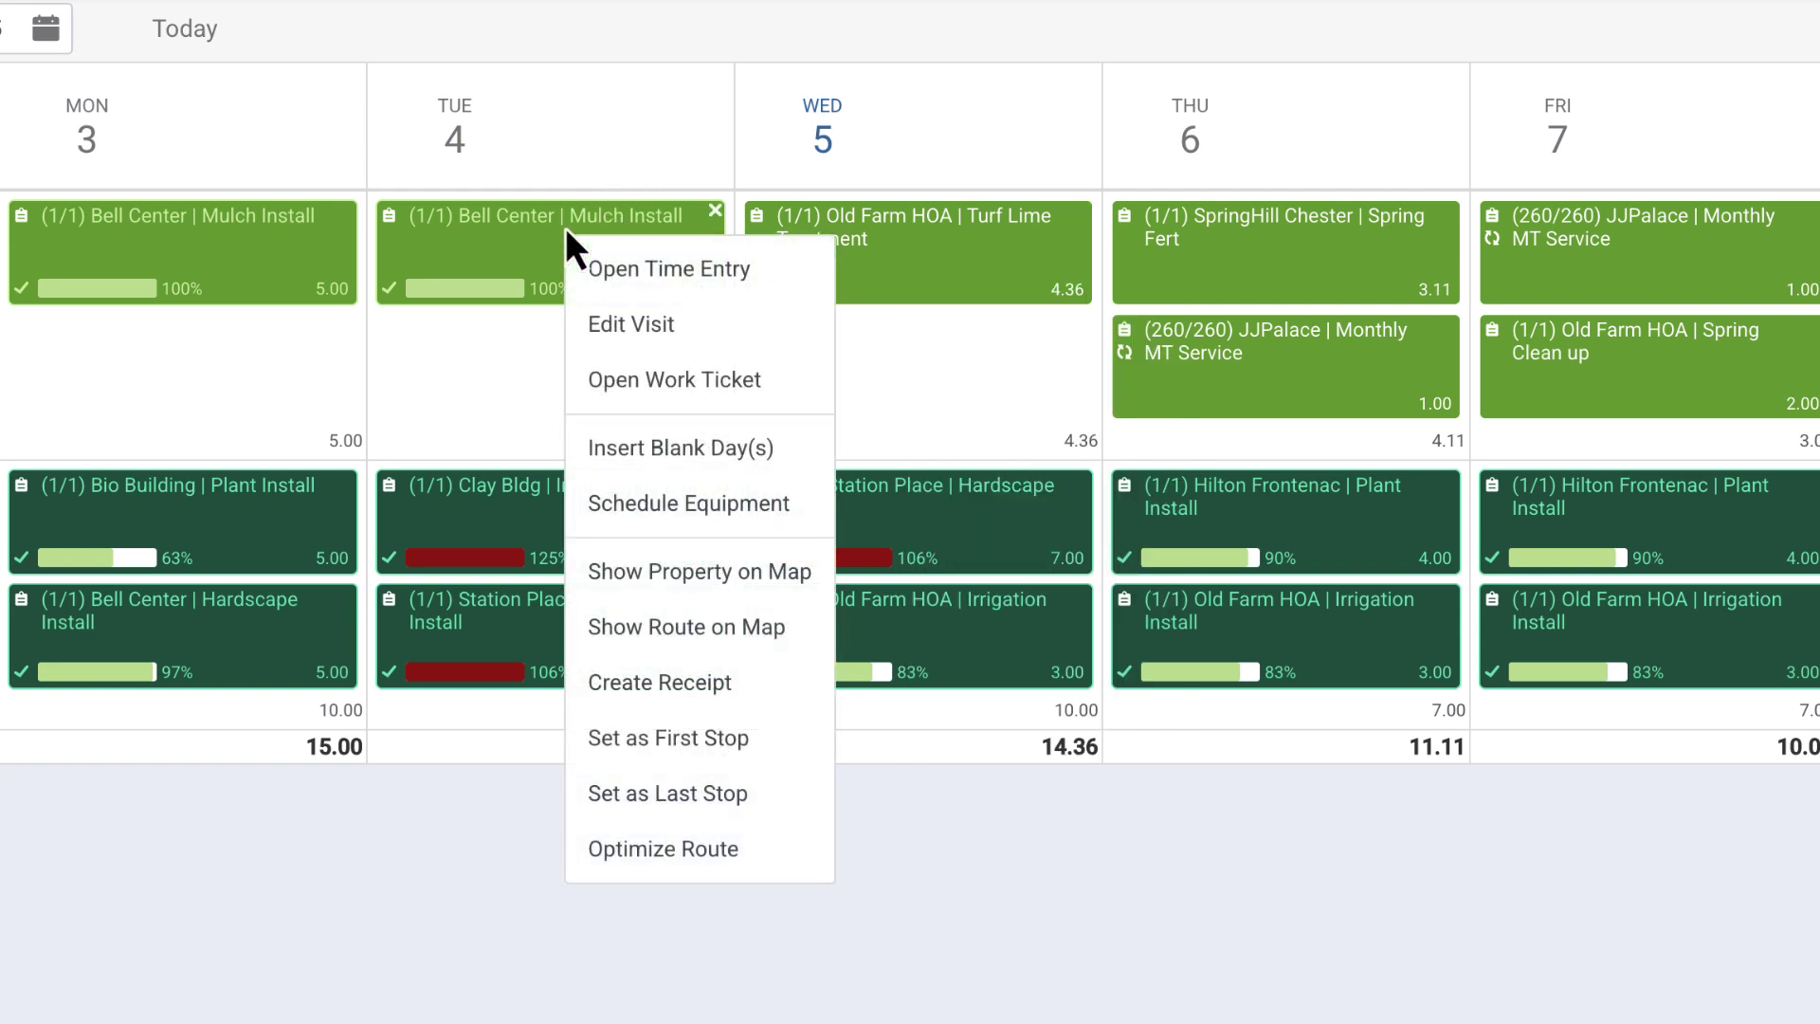
click(872, 102)
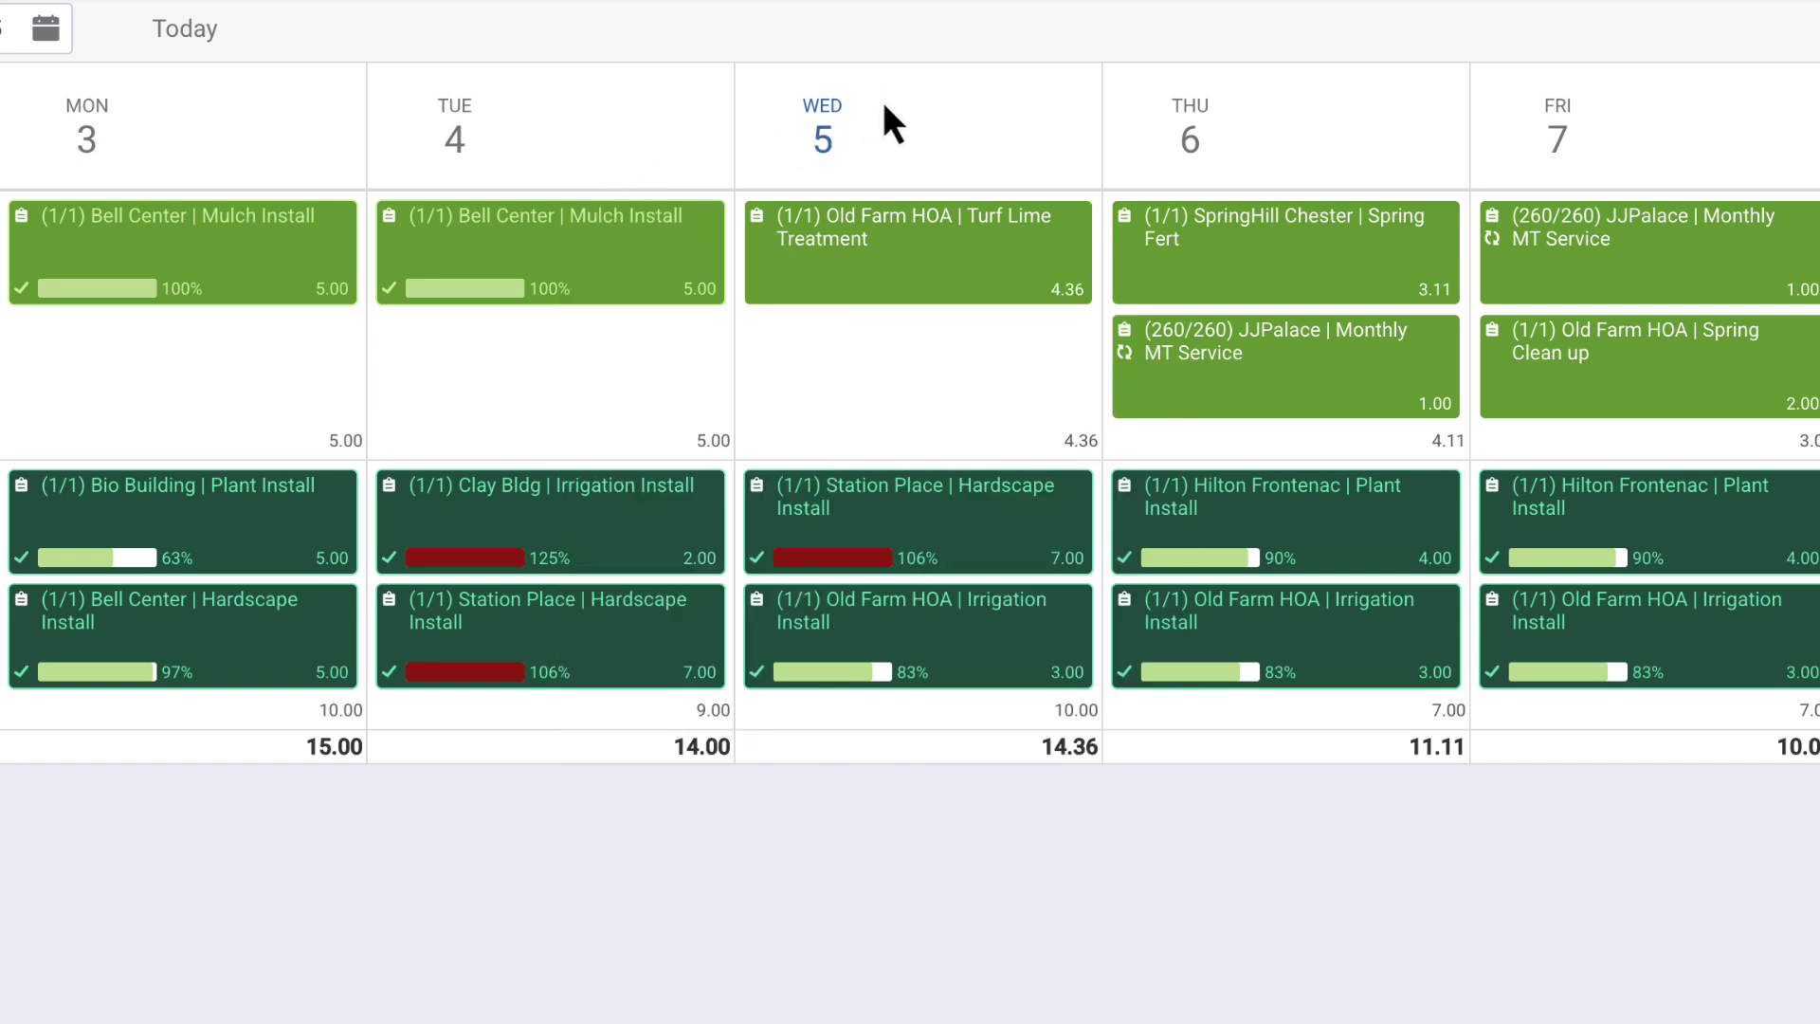
right_click(935, 264)
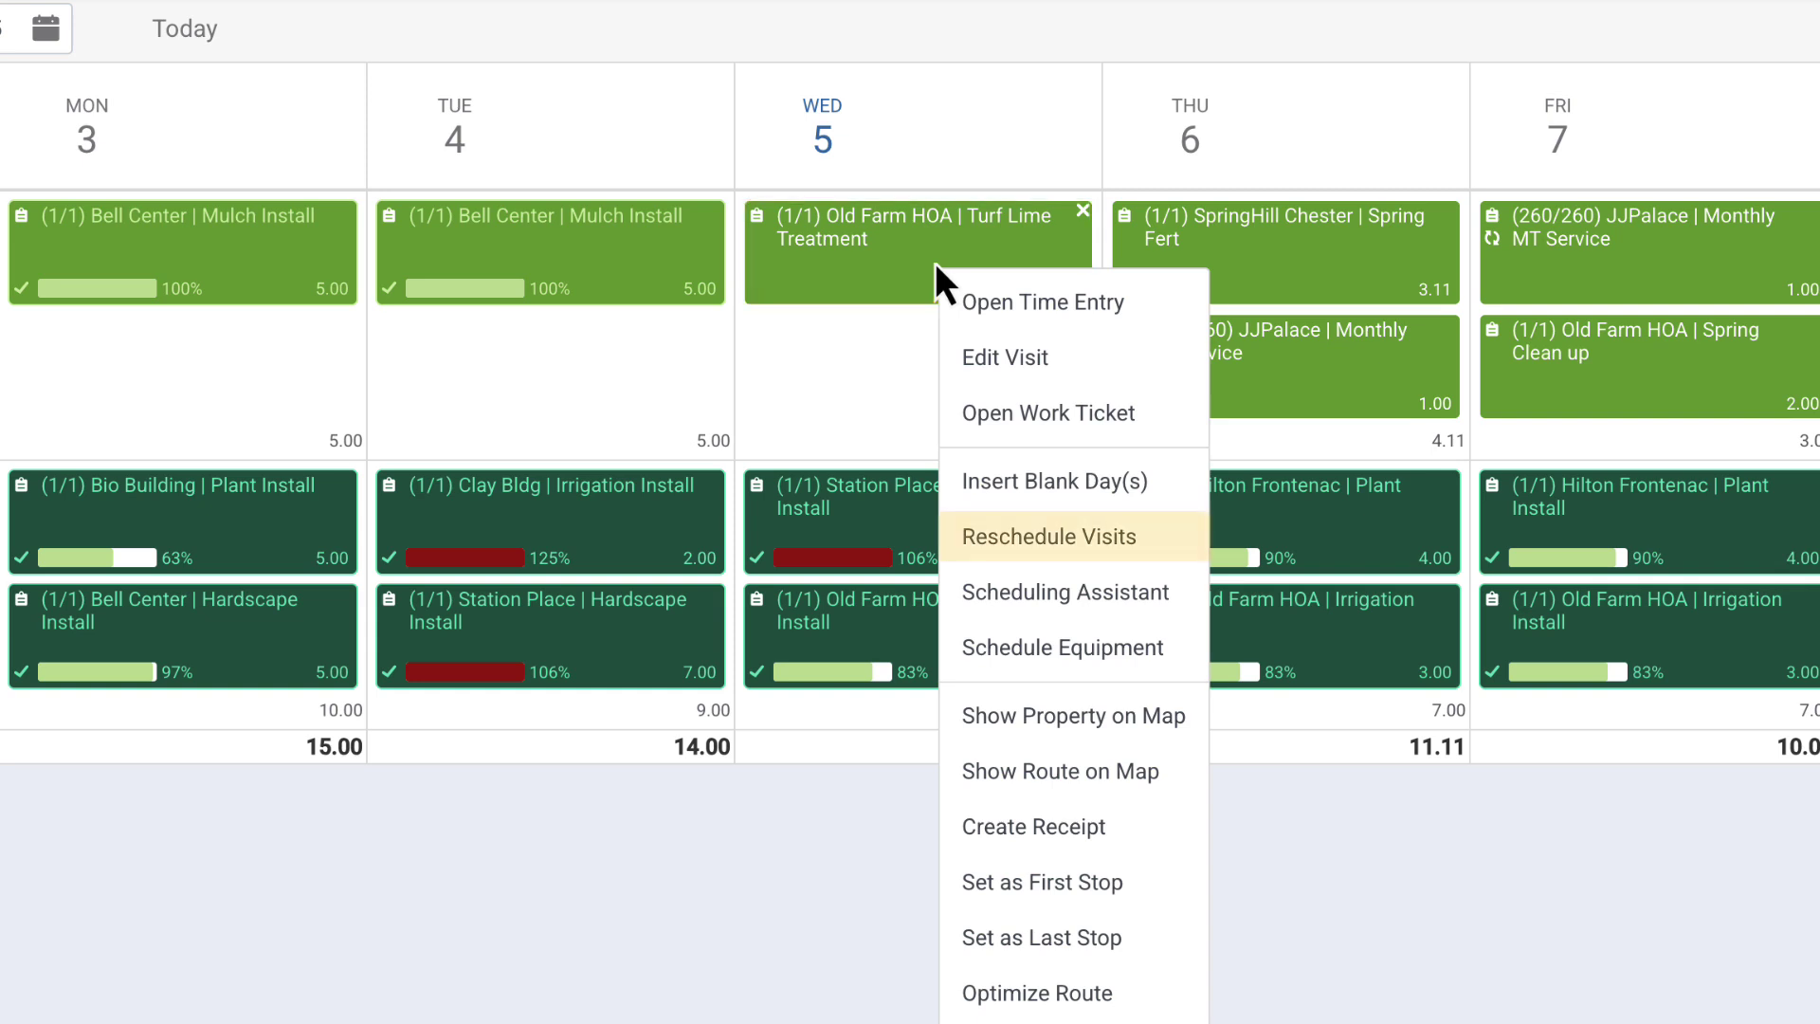
Reschedule Turf Lime Treatment to 02/07/2025, including #10618 Spring Clean up shifted to 02/11/2025.
click(1054, 540)
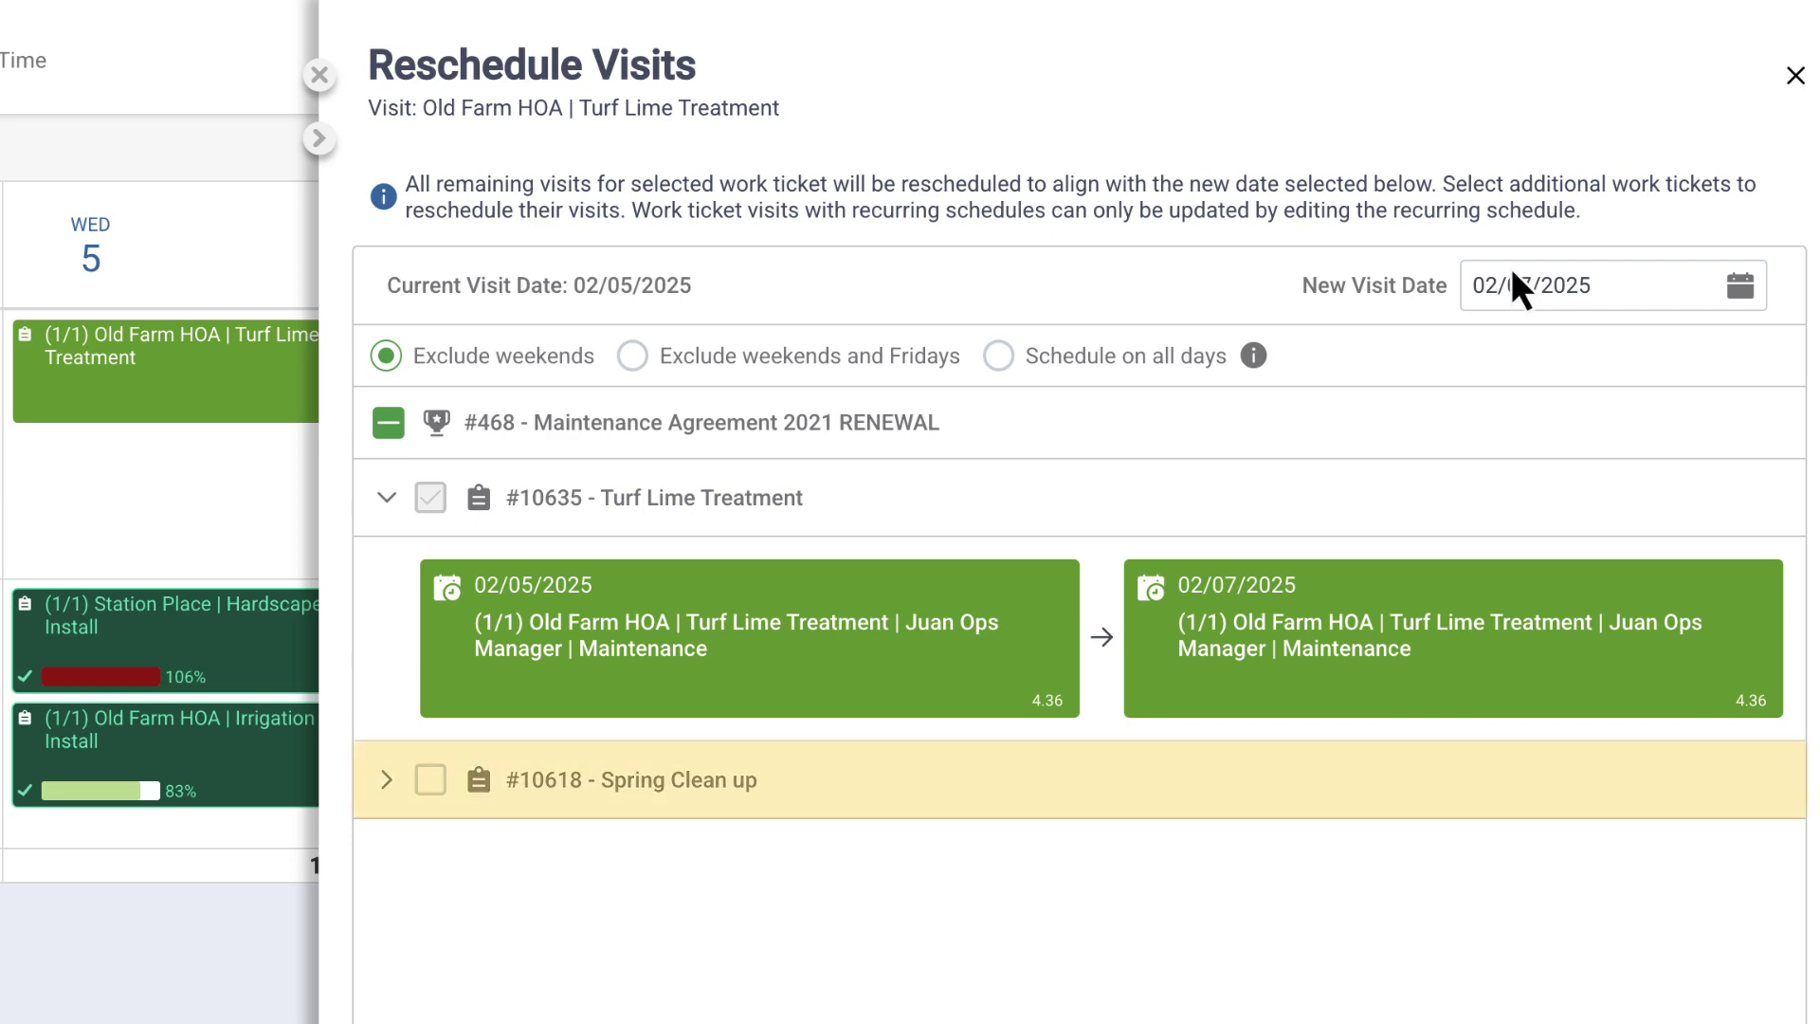
click(386, 779)
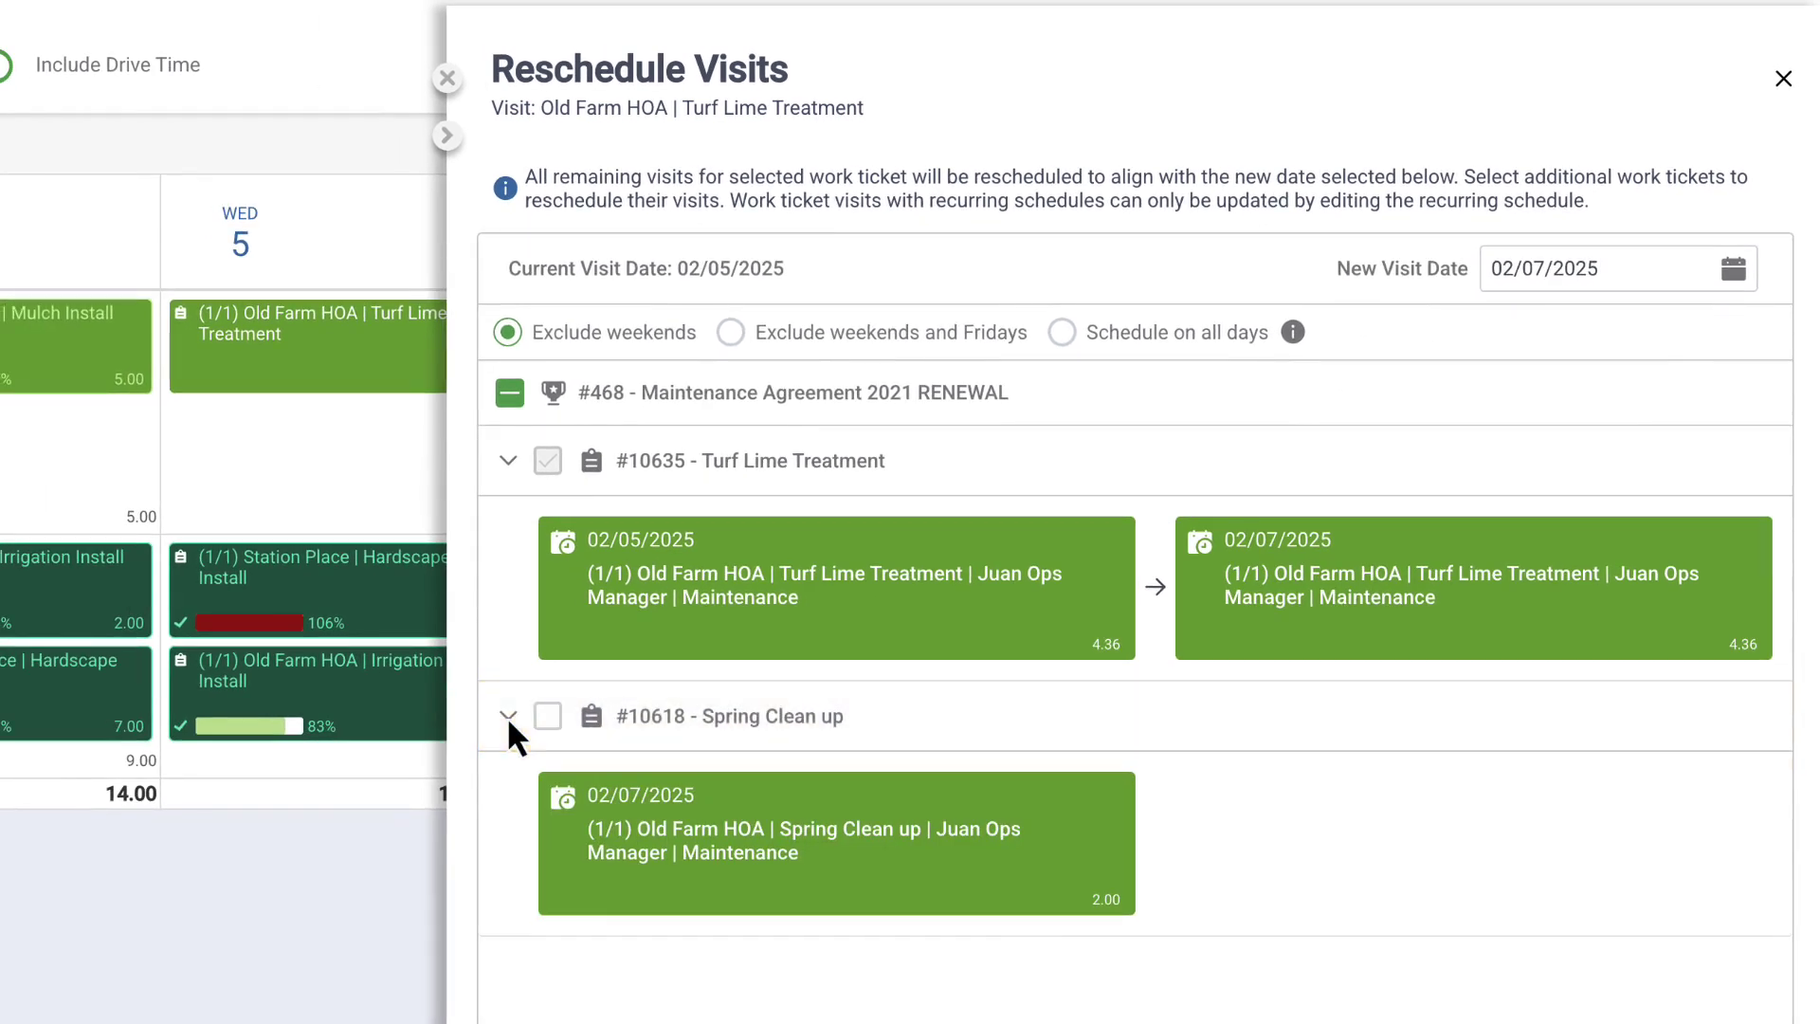
click(548, 717)
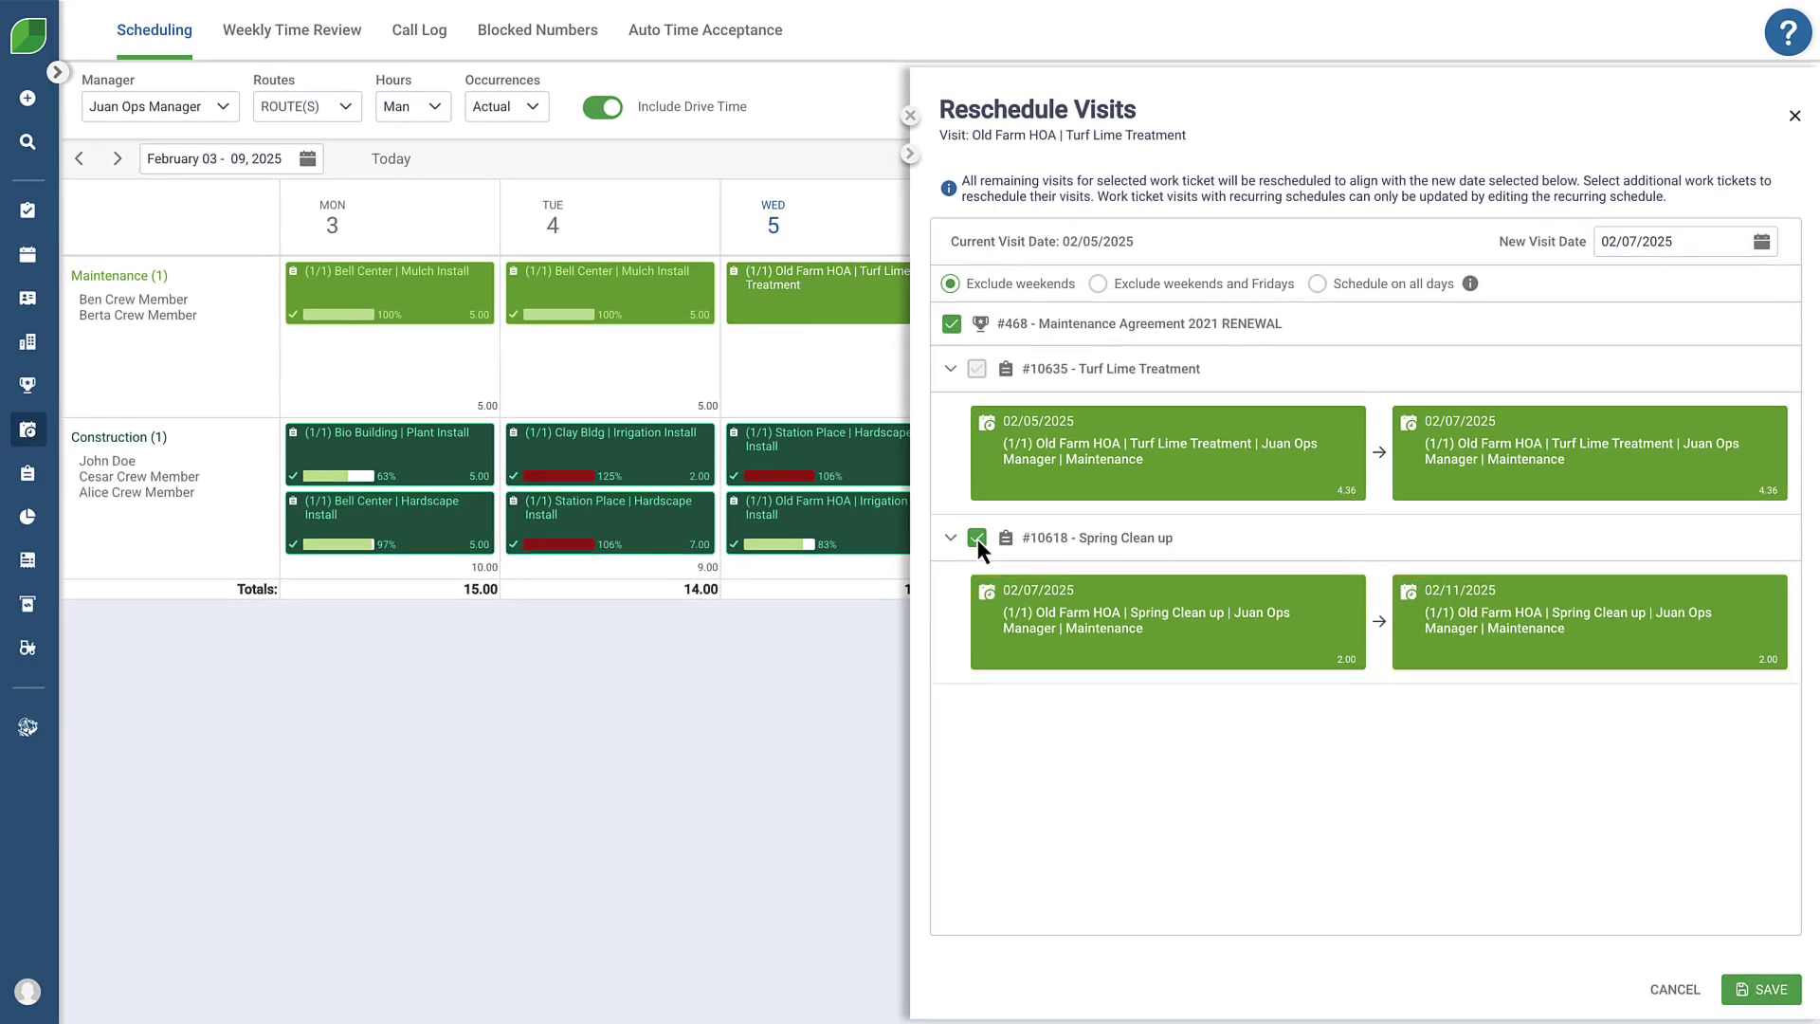
Save the reschedule so Turf Lime Treatment moves to Friday 02/07.
click(1762, 989)
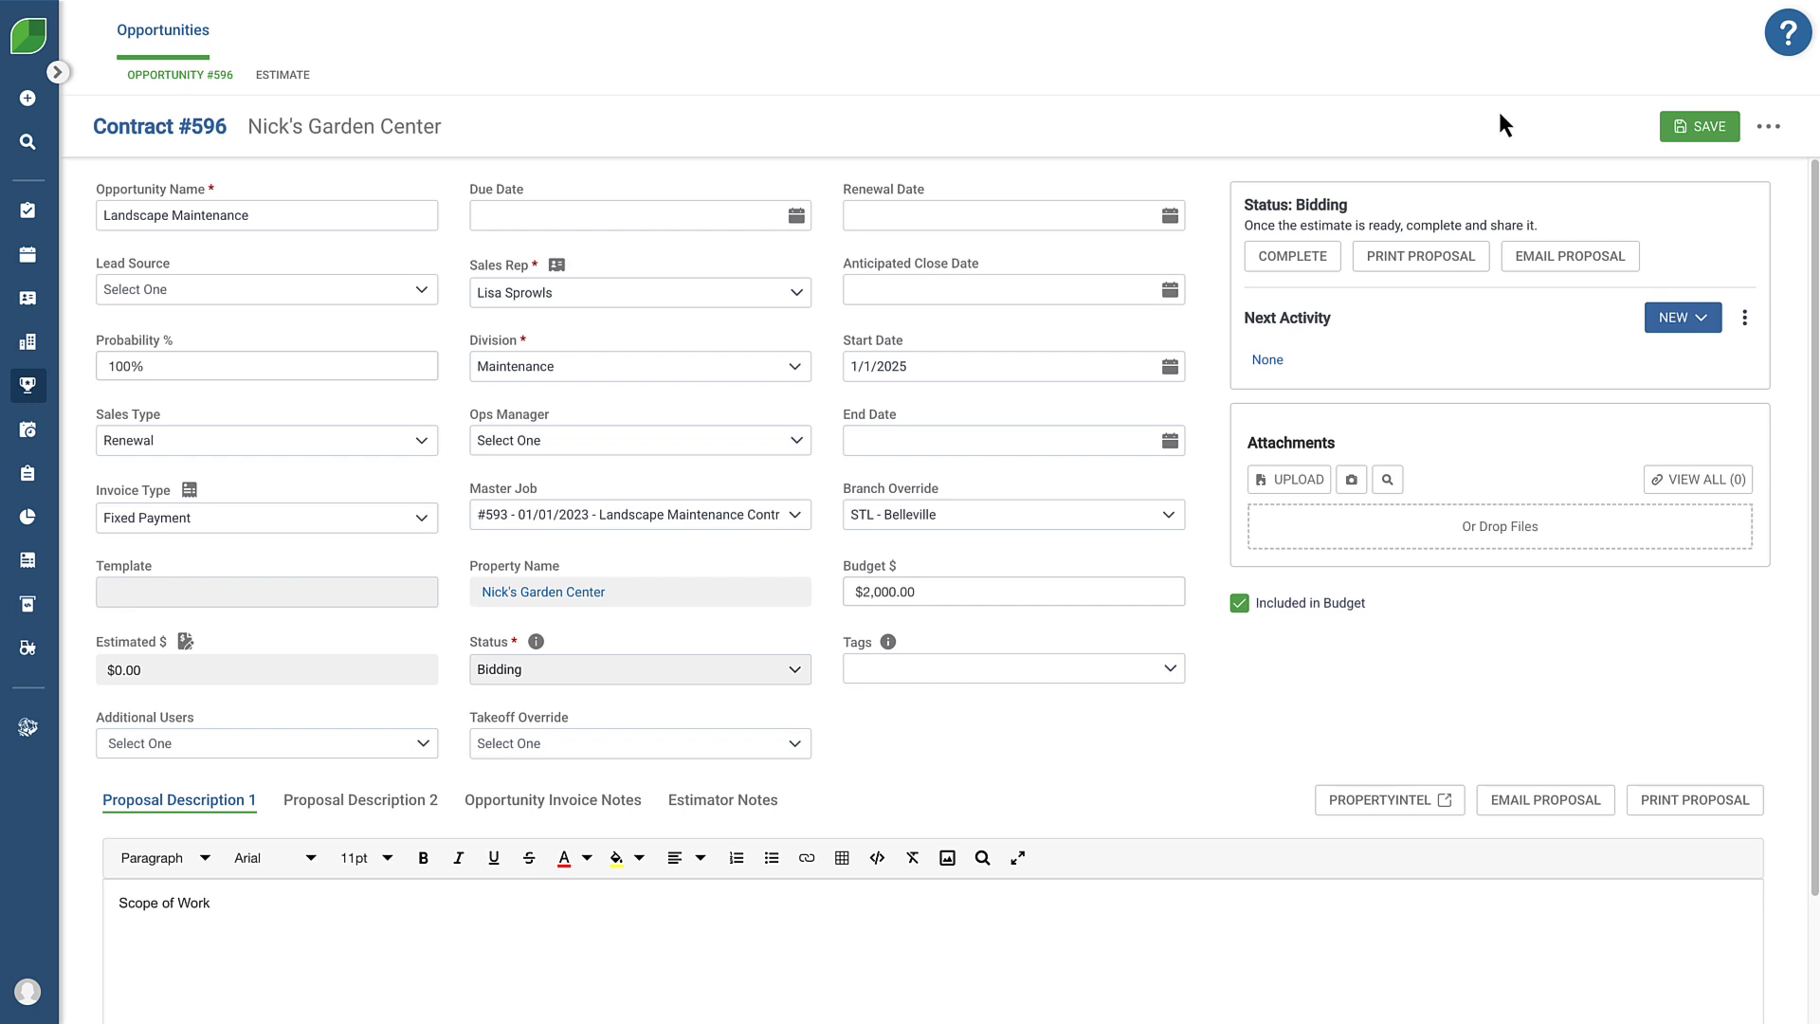
Mark Contract #596 lost with reason Pricing and note 'They are going to handle it internally'.
click(1769, 127)
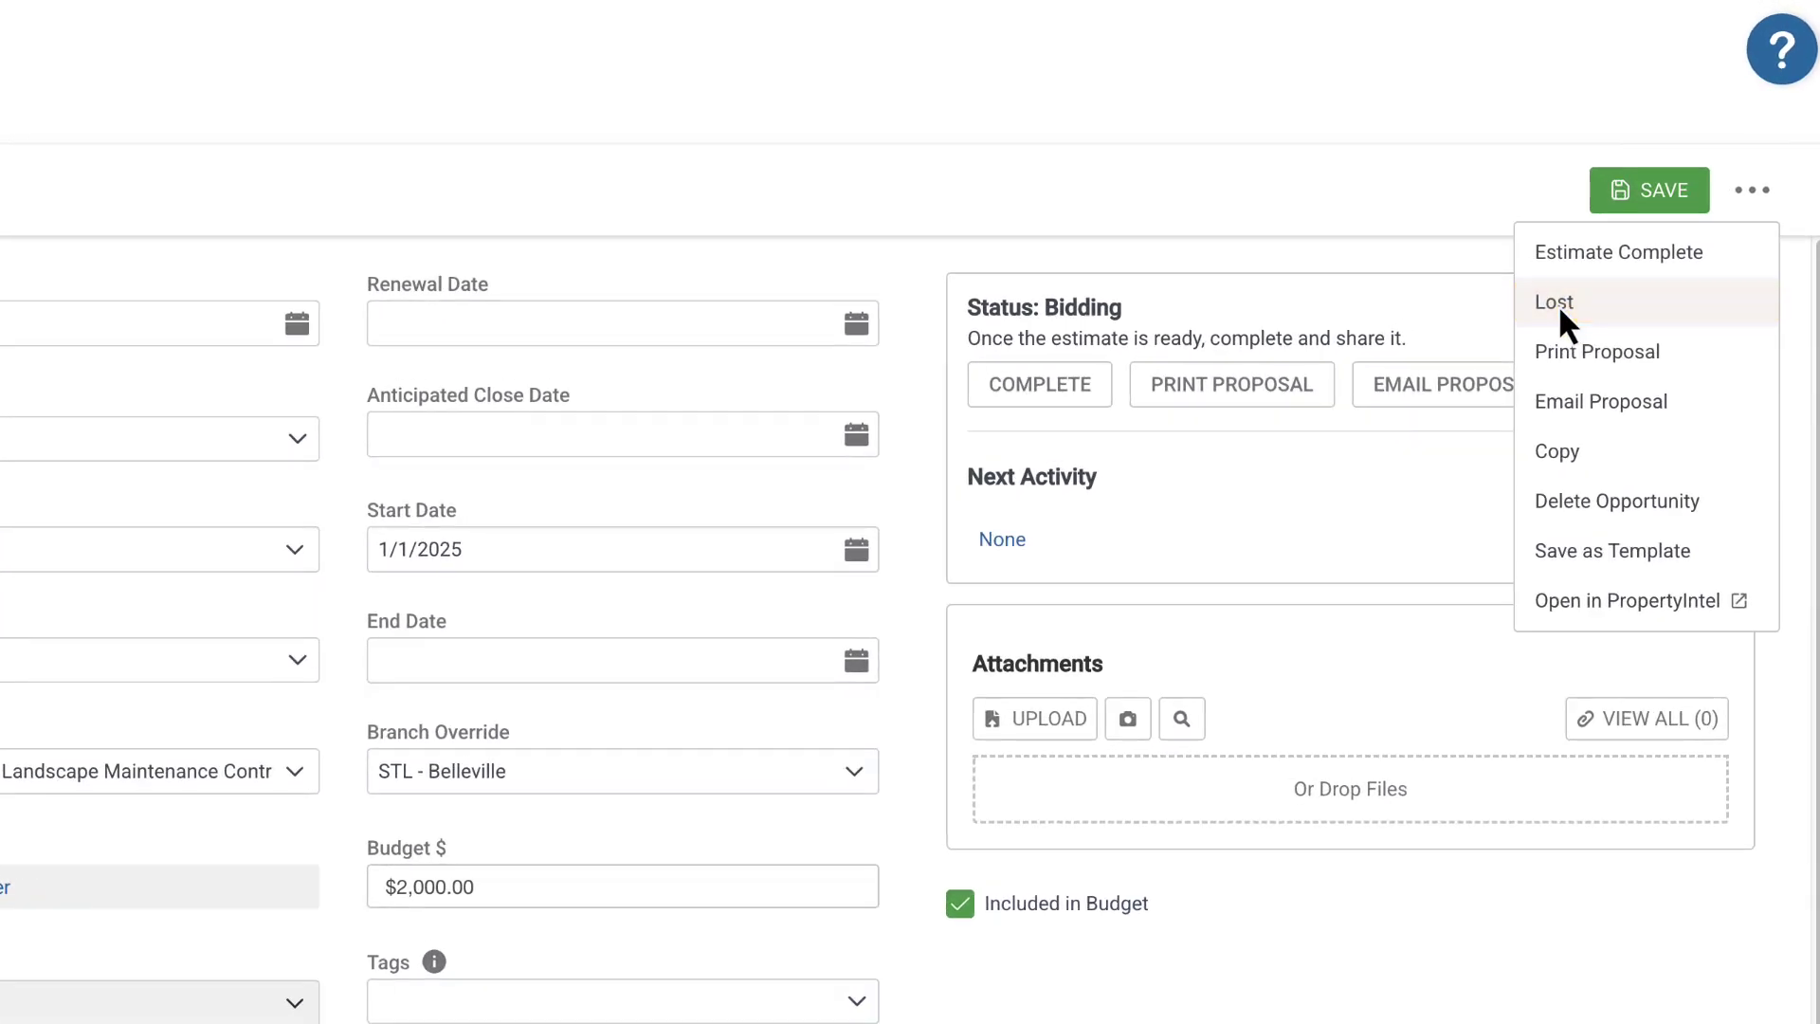
click(1557, 303)
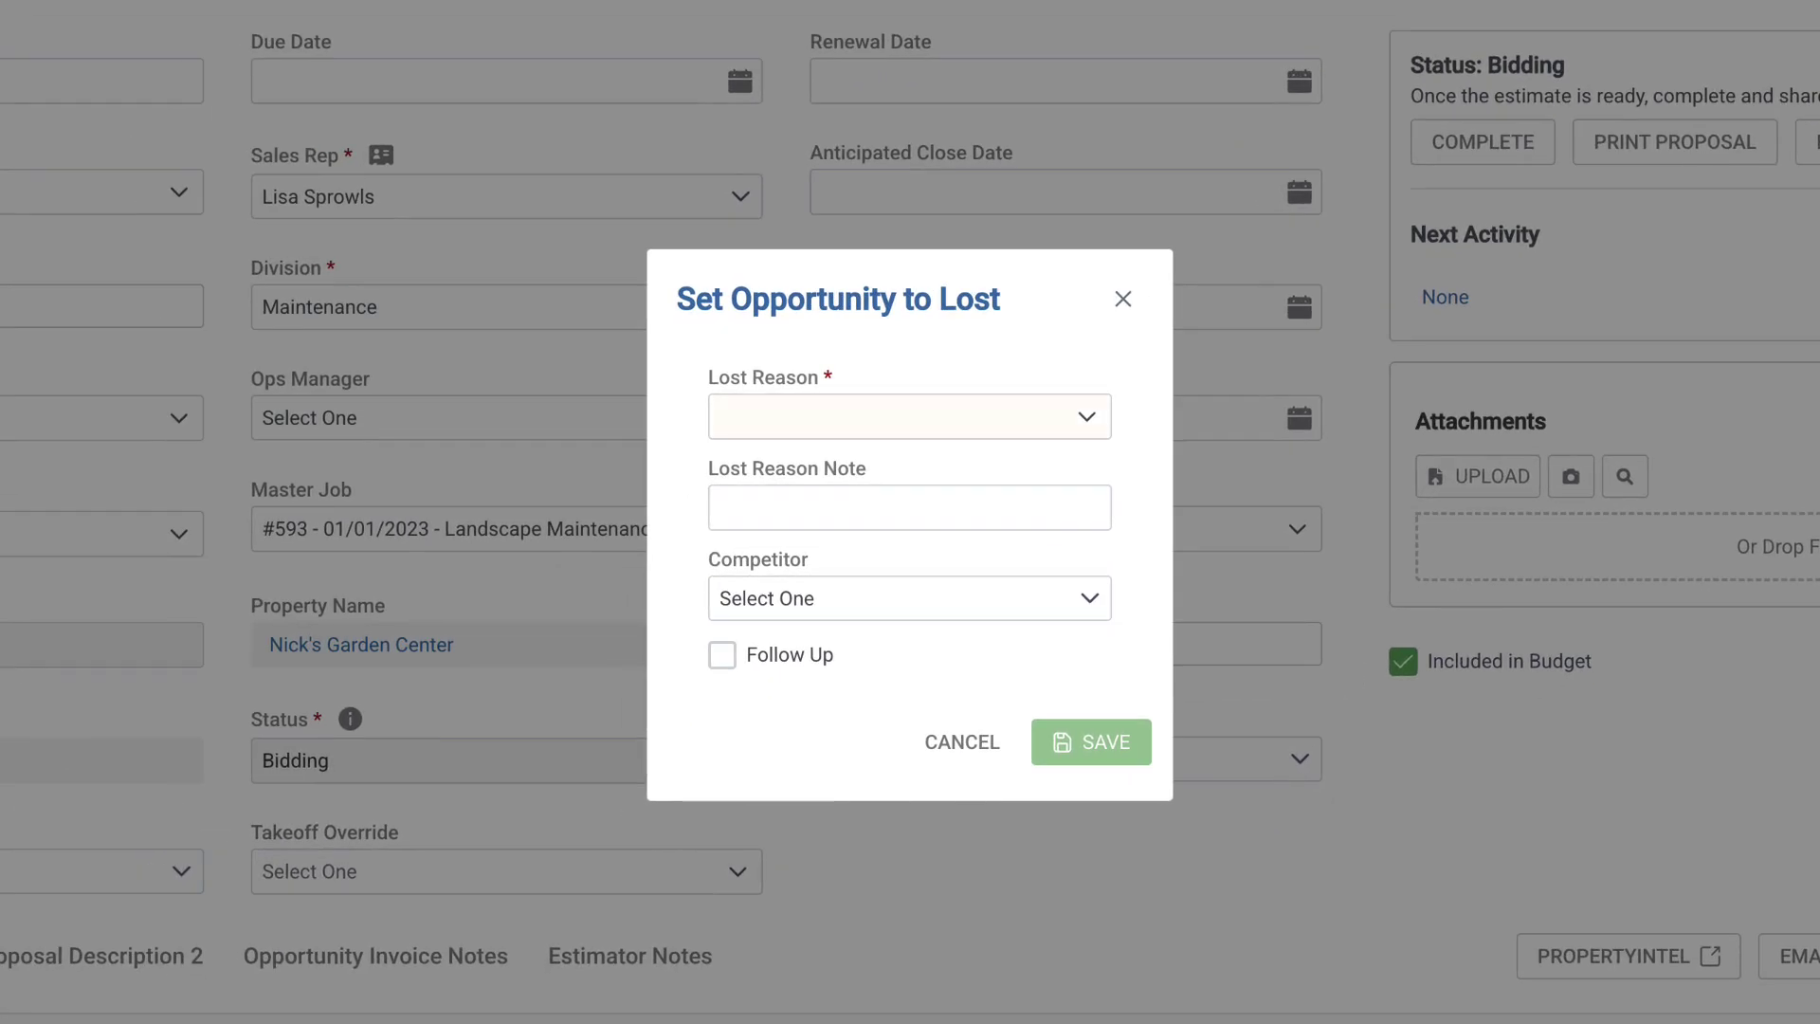
click(1087, 413)
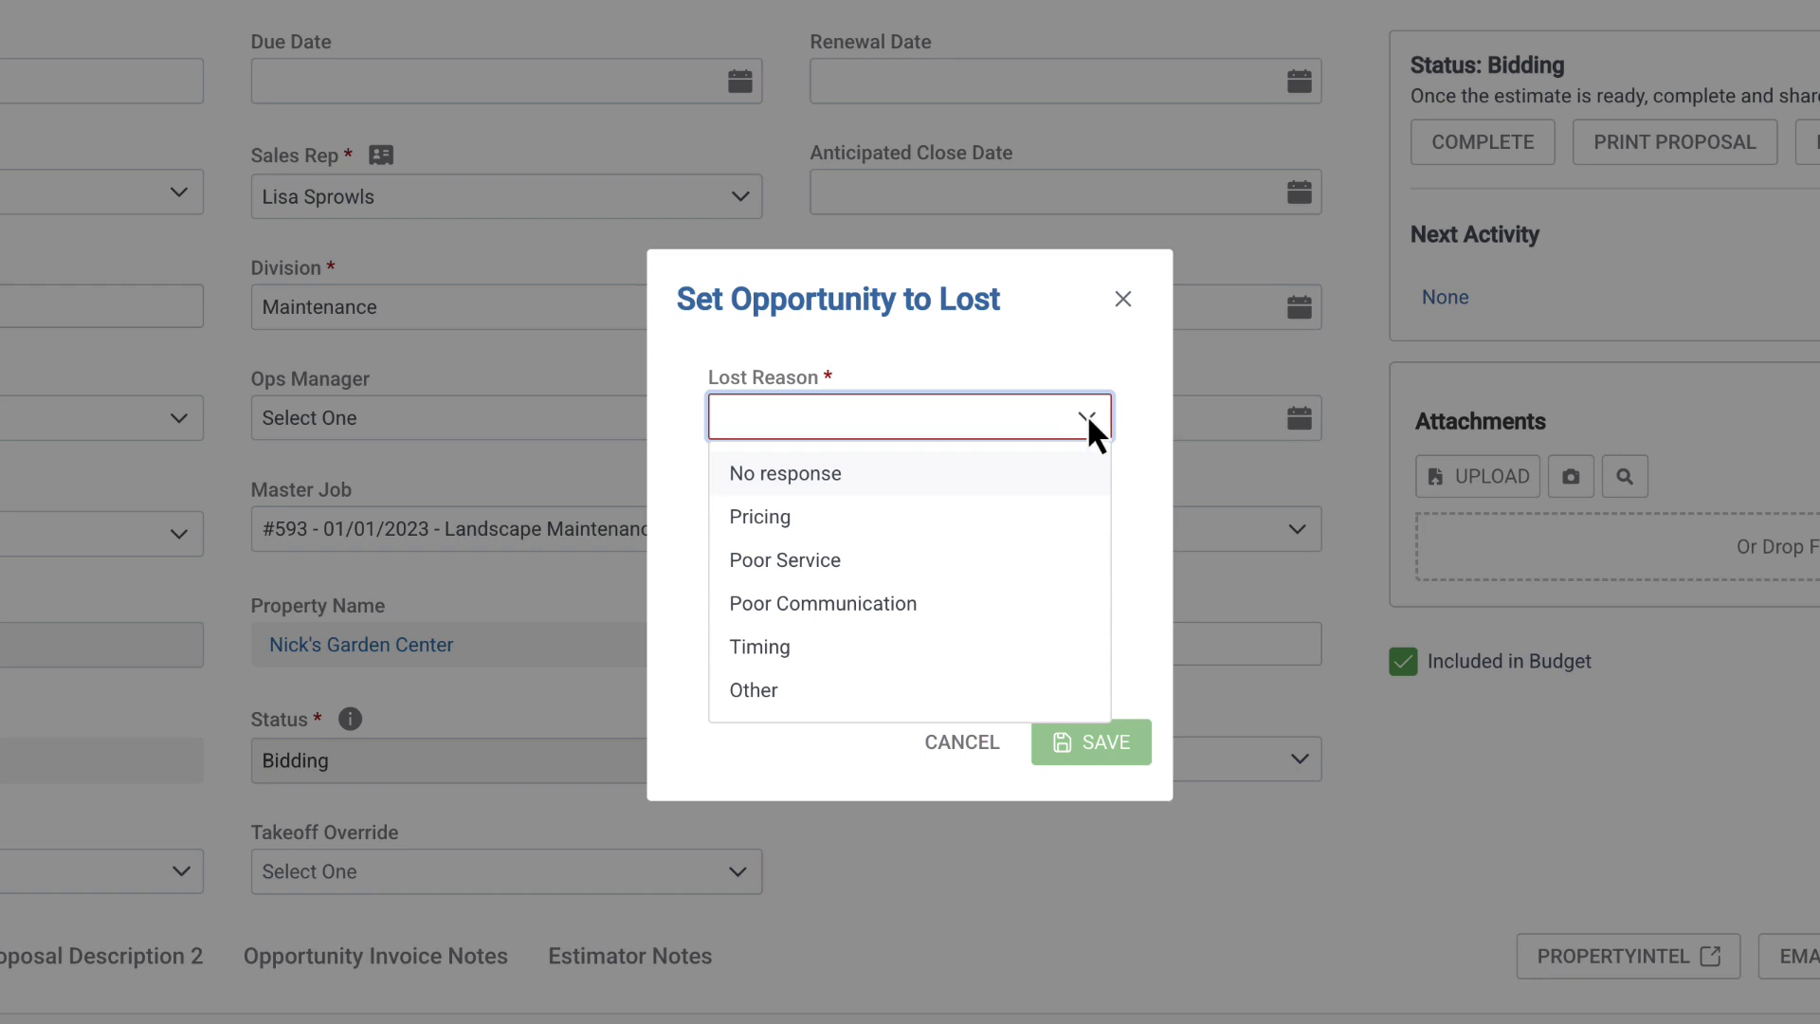
click(759, 520)
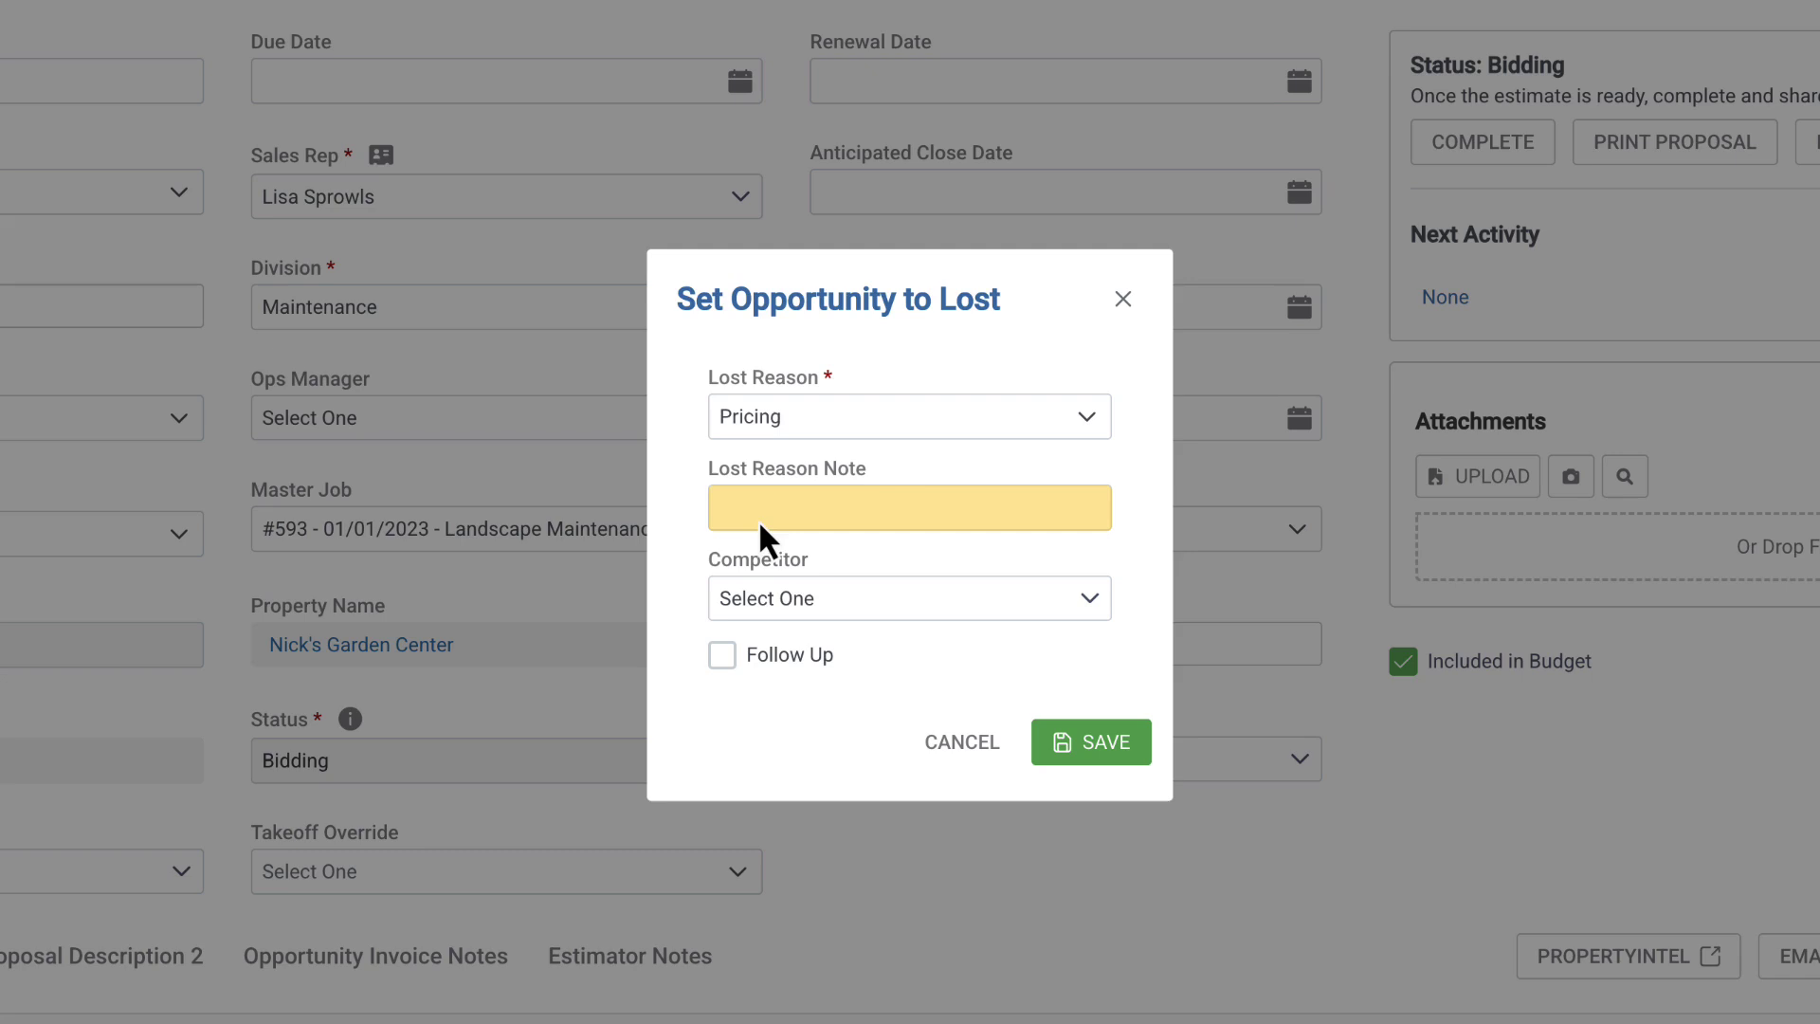
click(753, 508)
text(They are going to handle it internally)
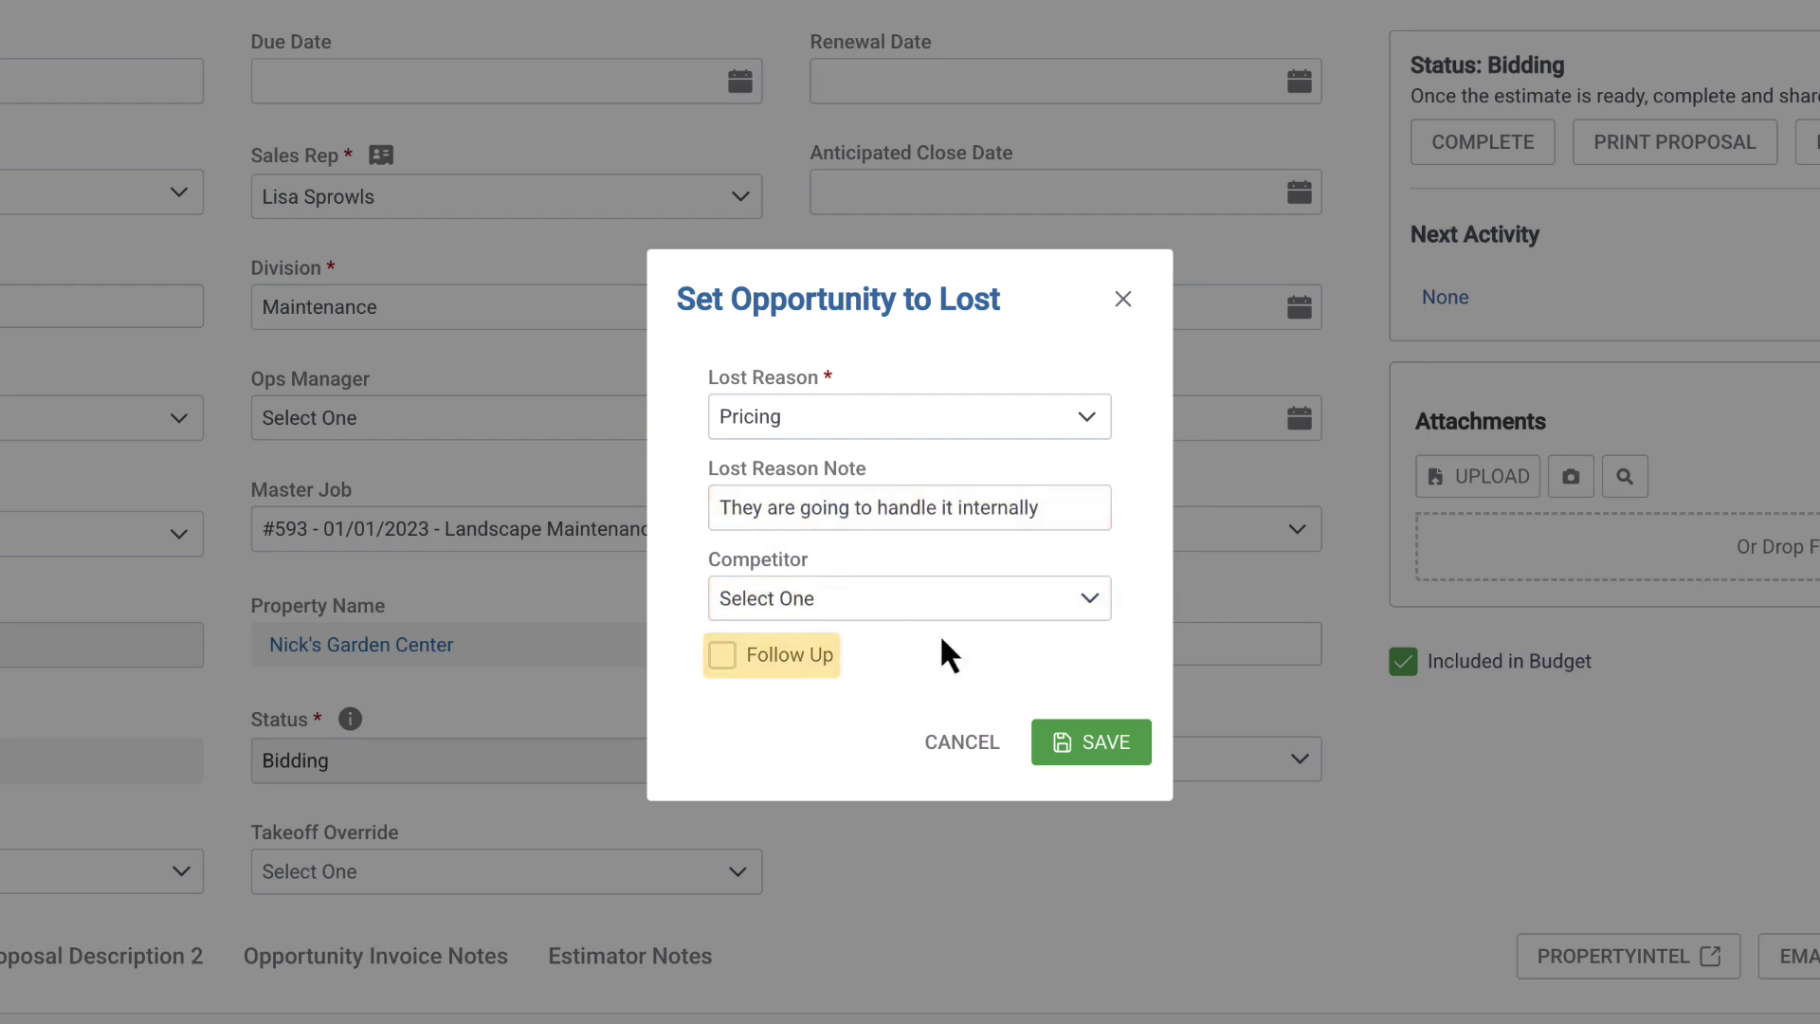
Save the opportunity as lost and turn on Require Opportunity Lost Reason in application settings.
click(1100, 741)
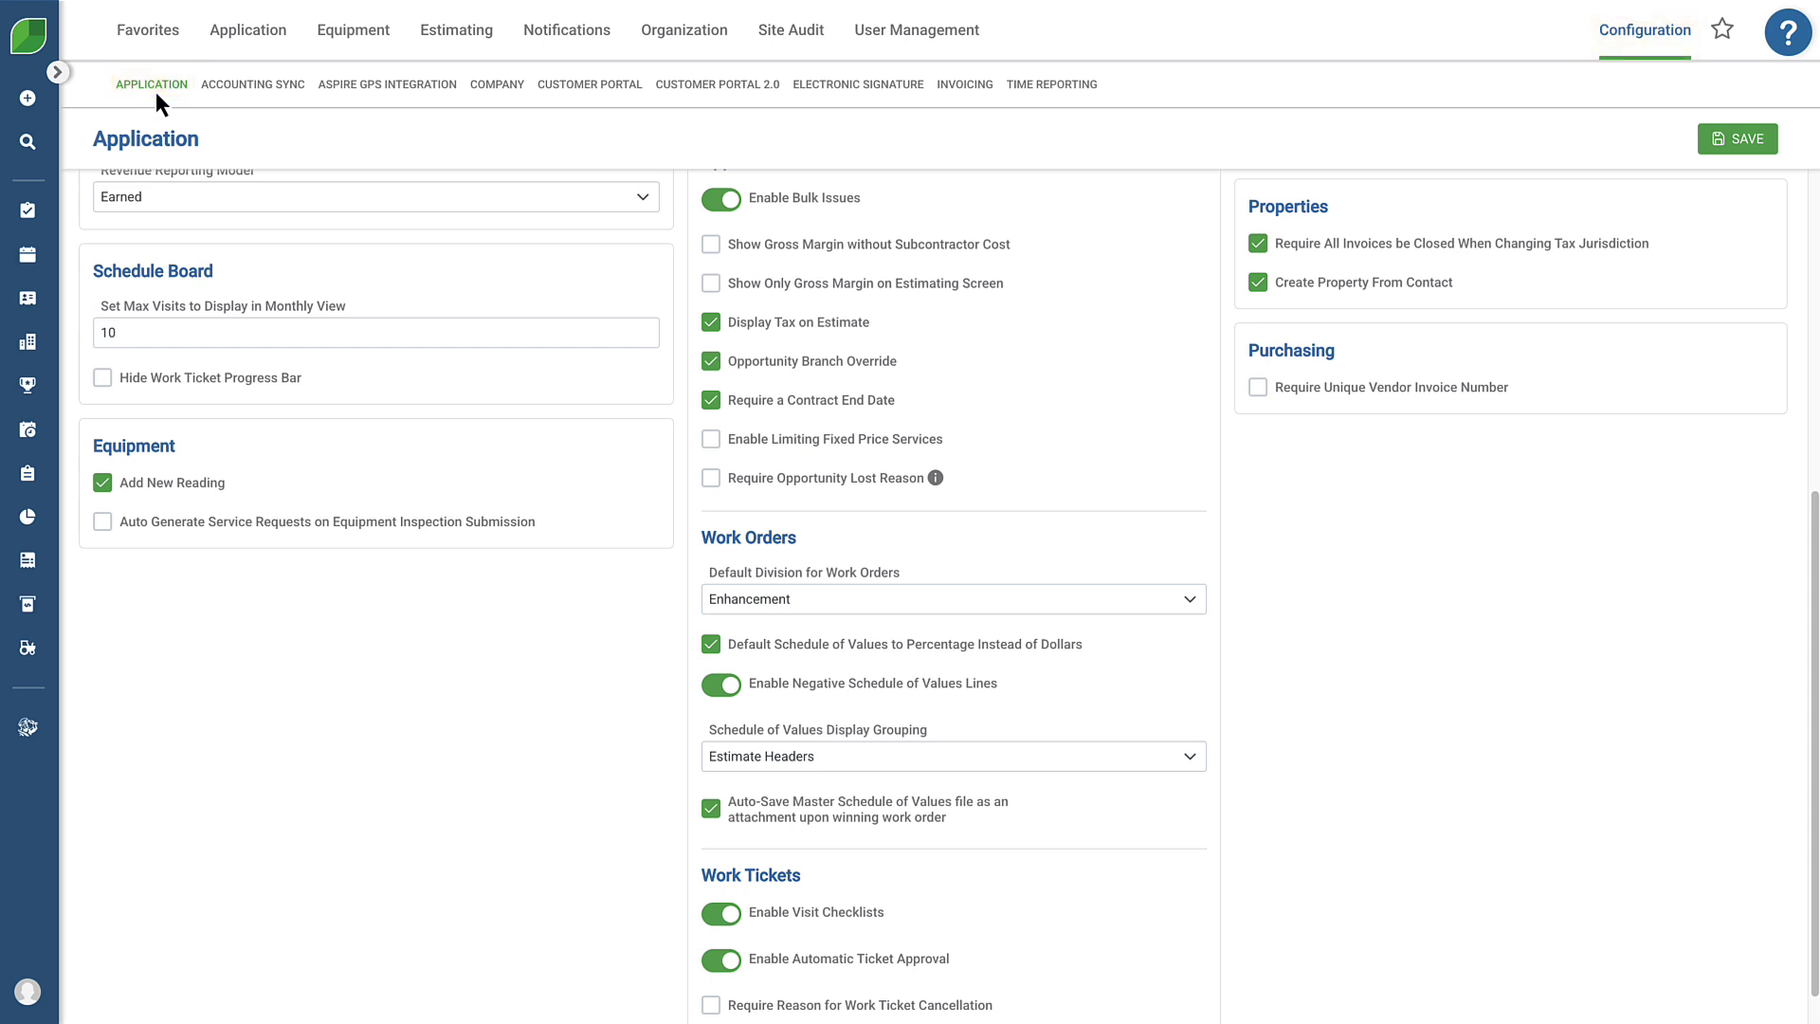
click(657, 520)
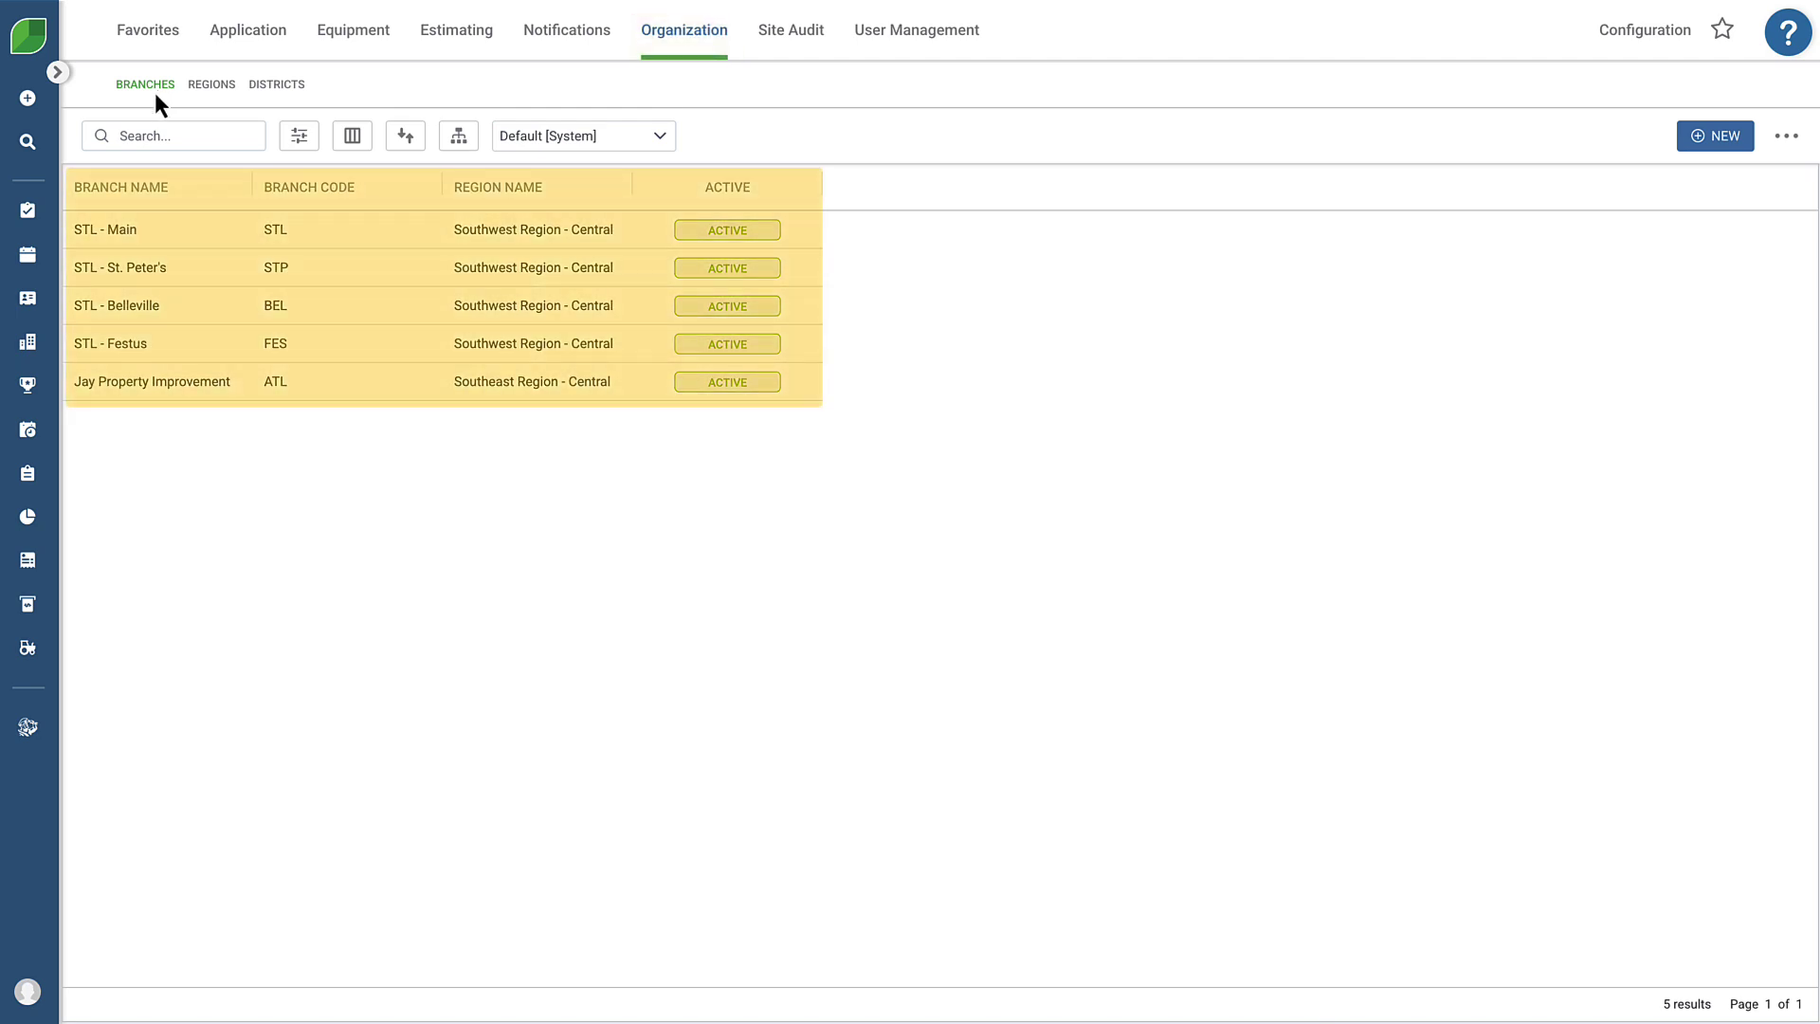
Turn on Require Time Adjustment Notes for the STL - Main branch.
click(105, 232)
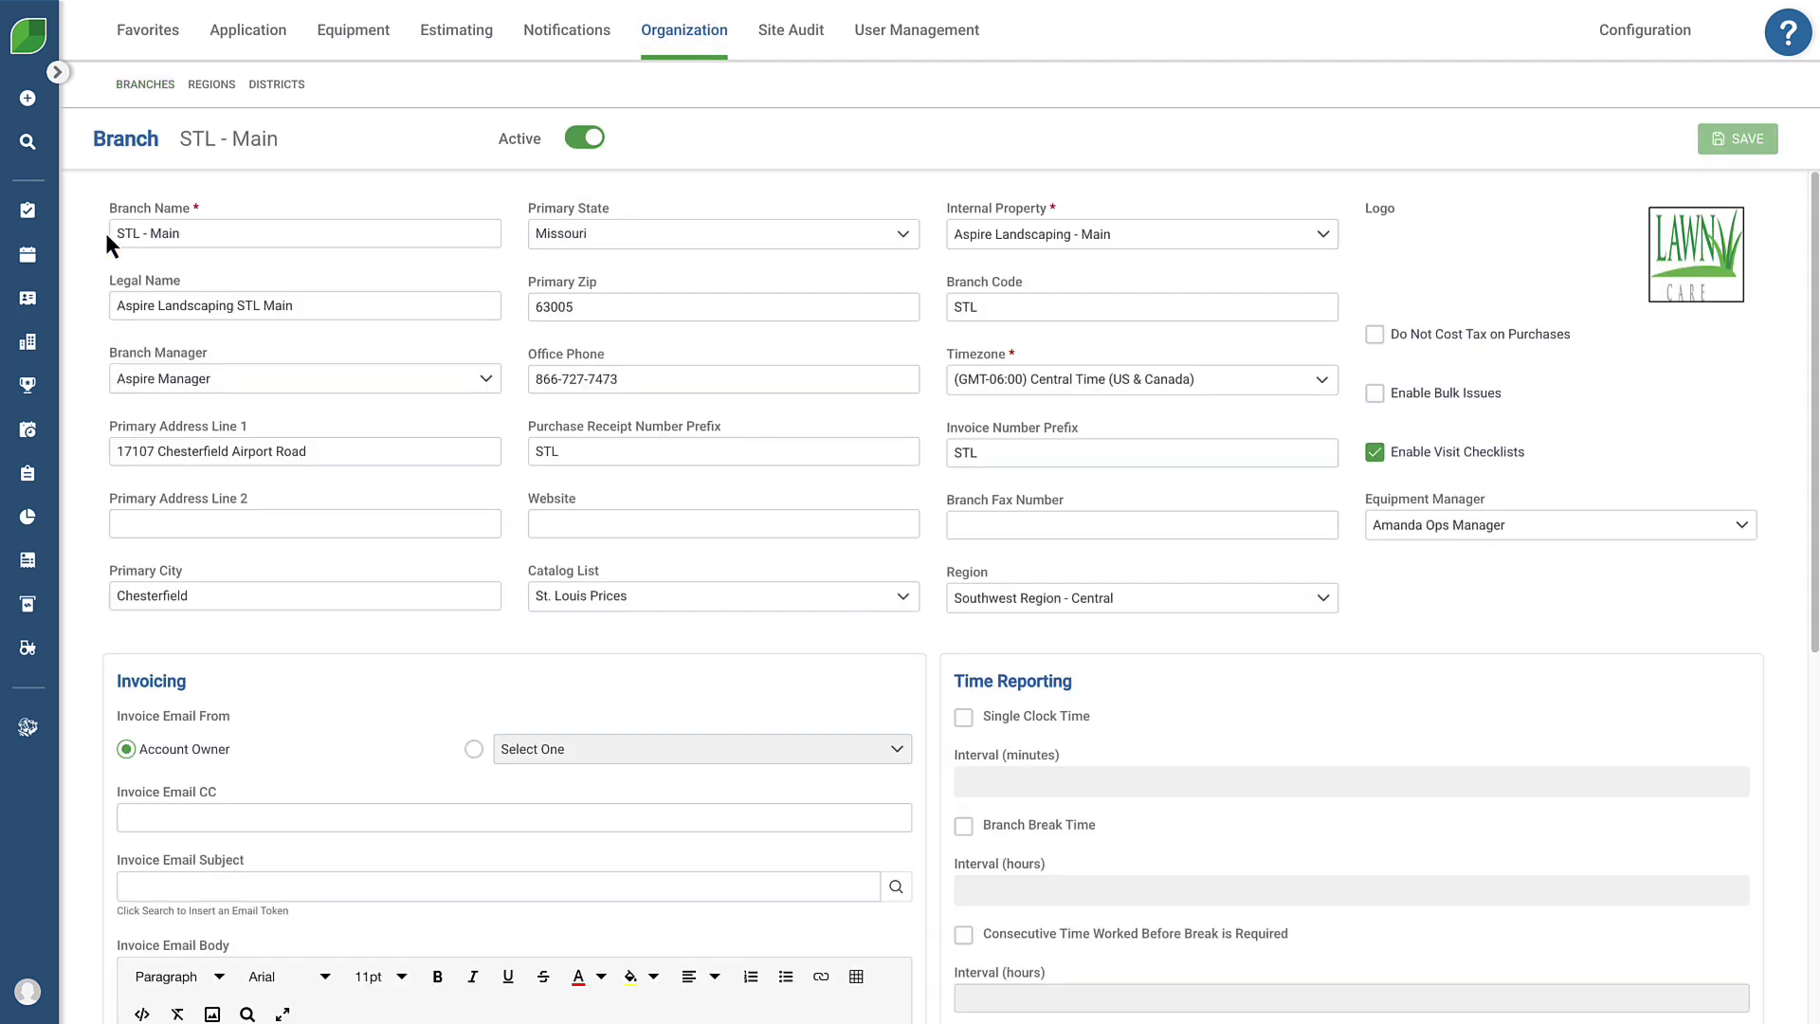
scroll(105, 229, down, 6)
scroll(108, 239, down, 2)
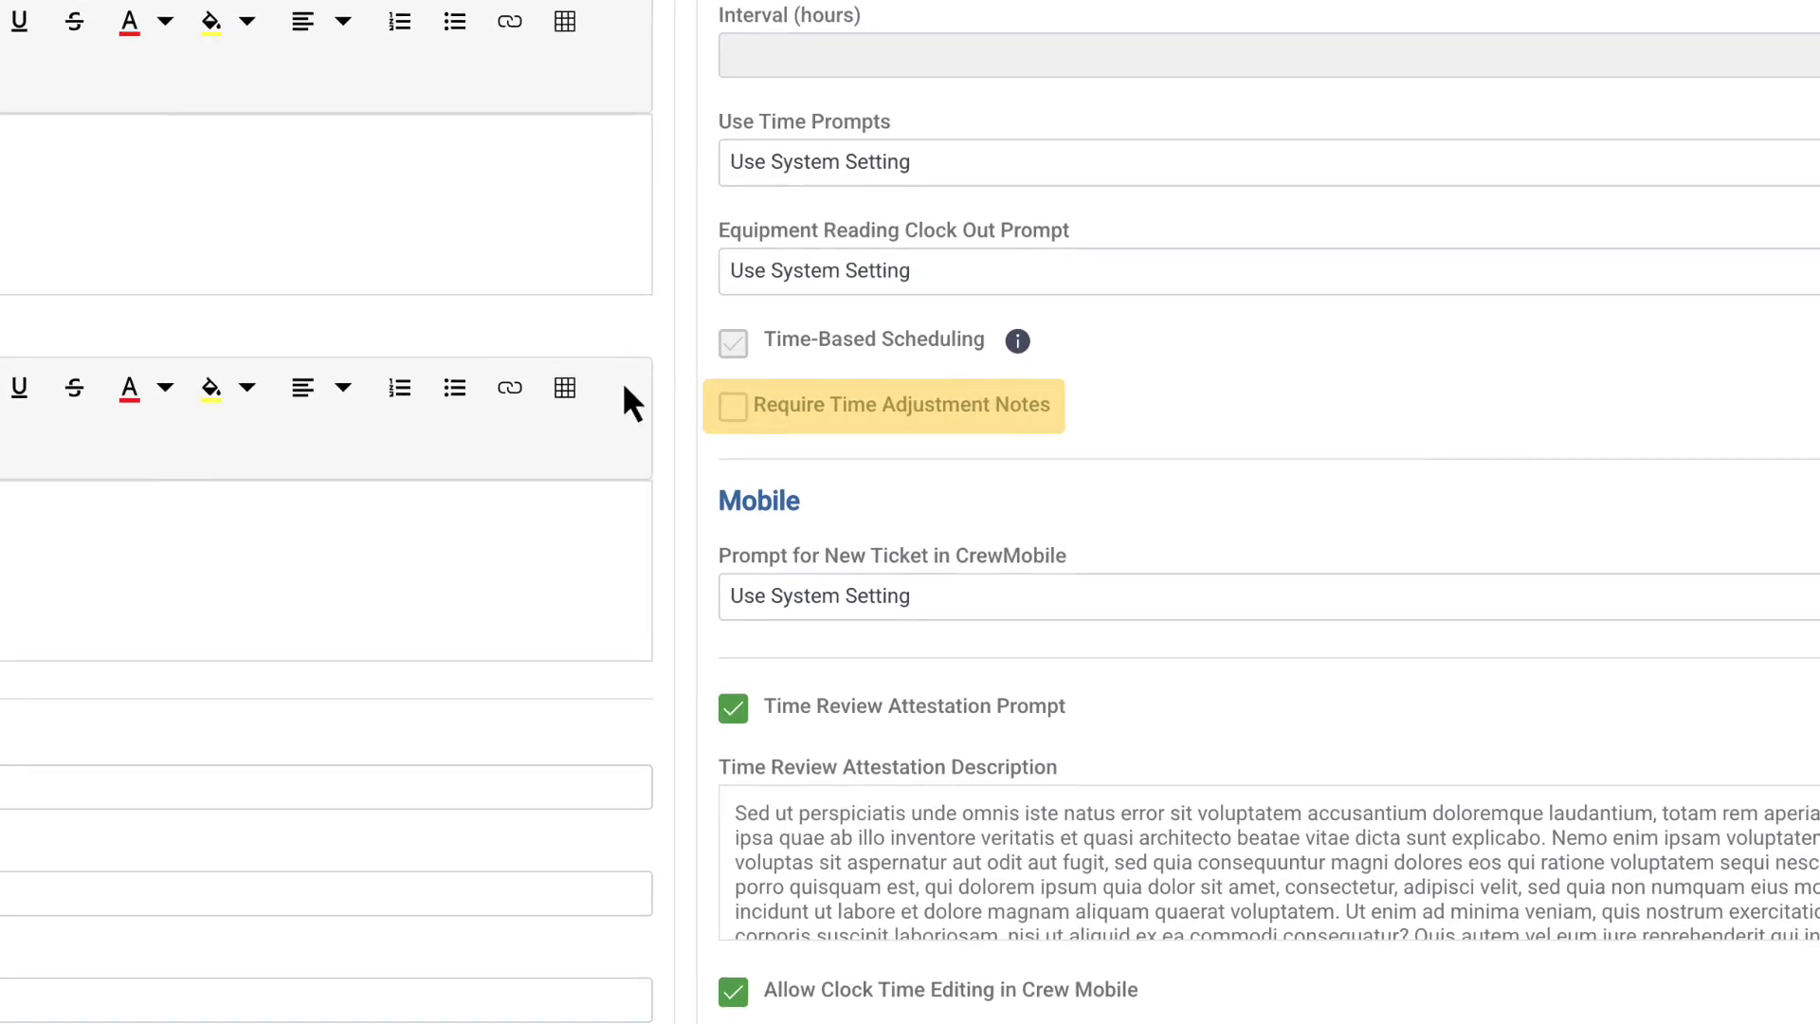
click(962, 448)
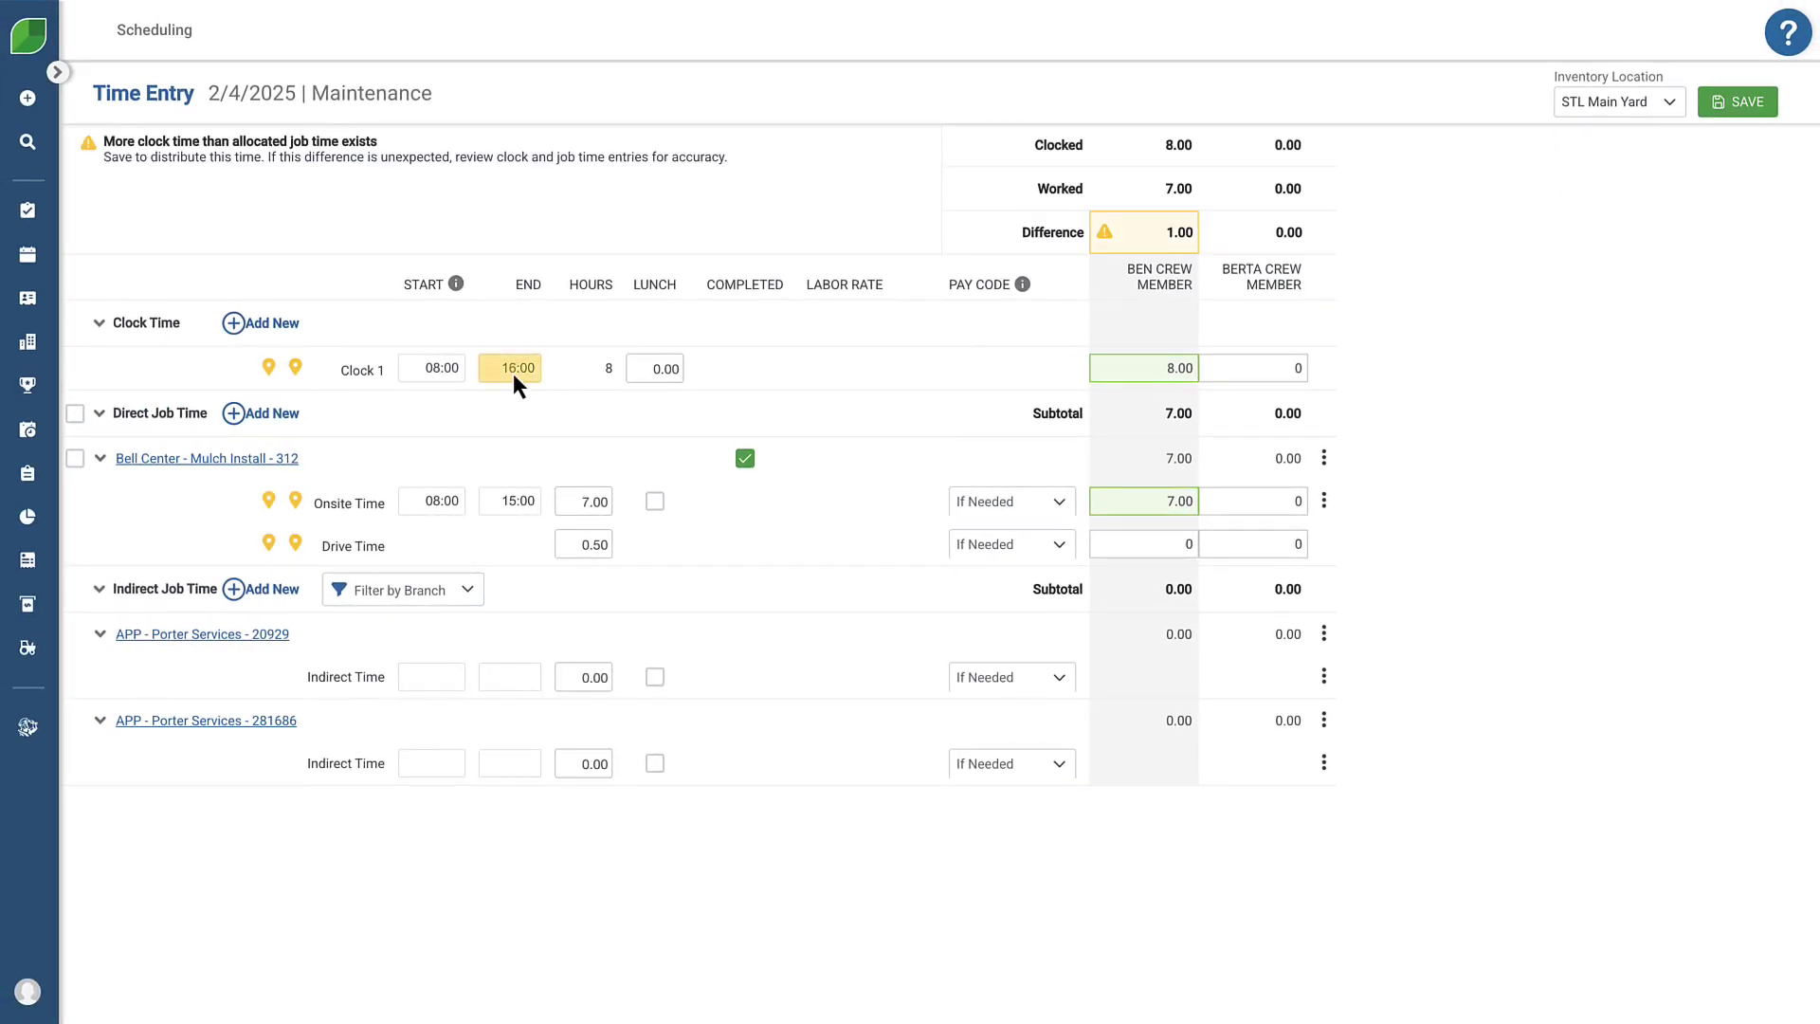
Save Clock 1's 16:00 end time with the adjustment note 'Stayed late to clean up'.
click(1741, 100)
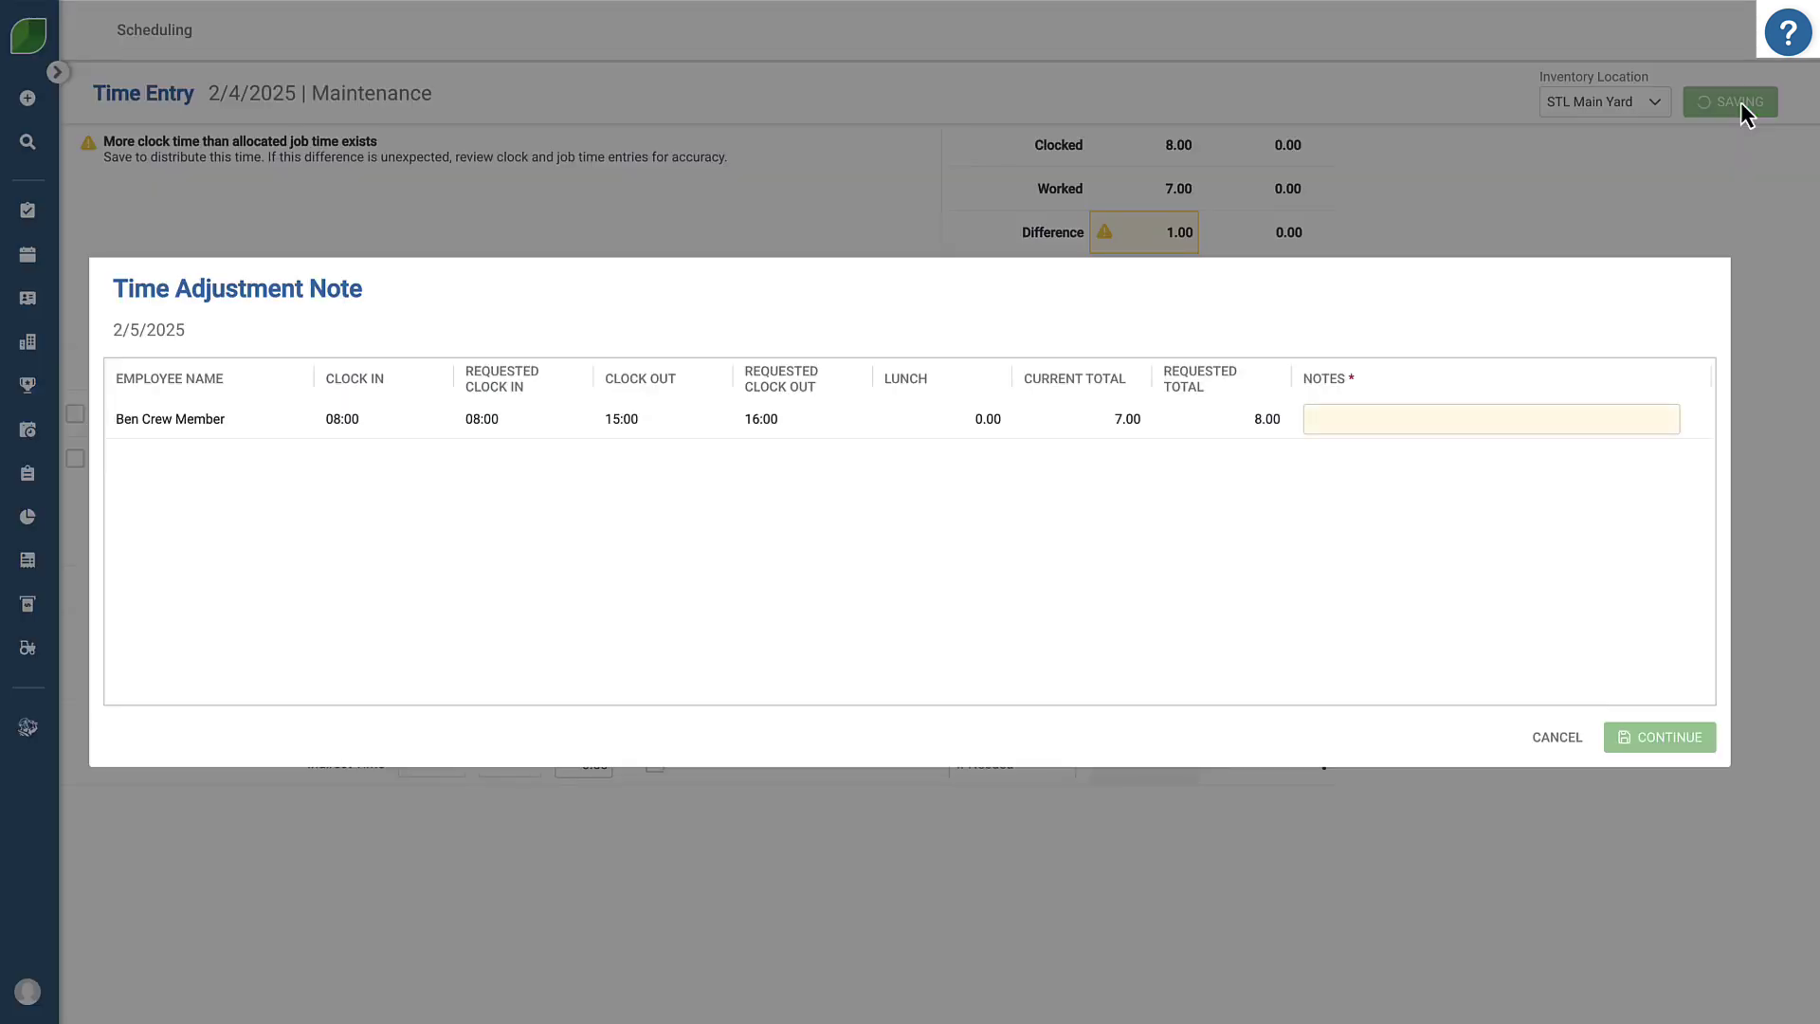
click(1337, 413)
text(Stayed late to clean up)
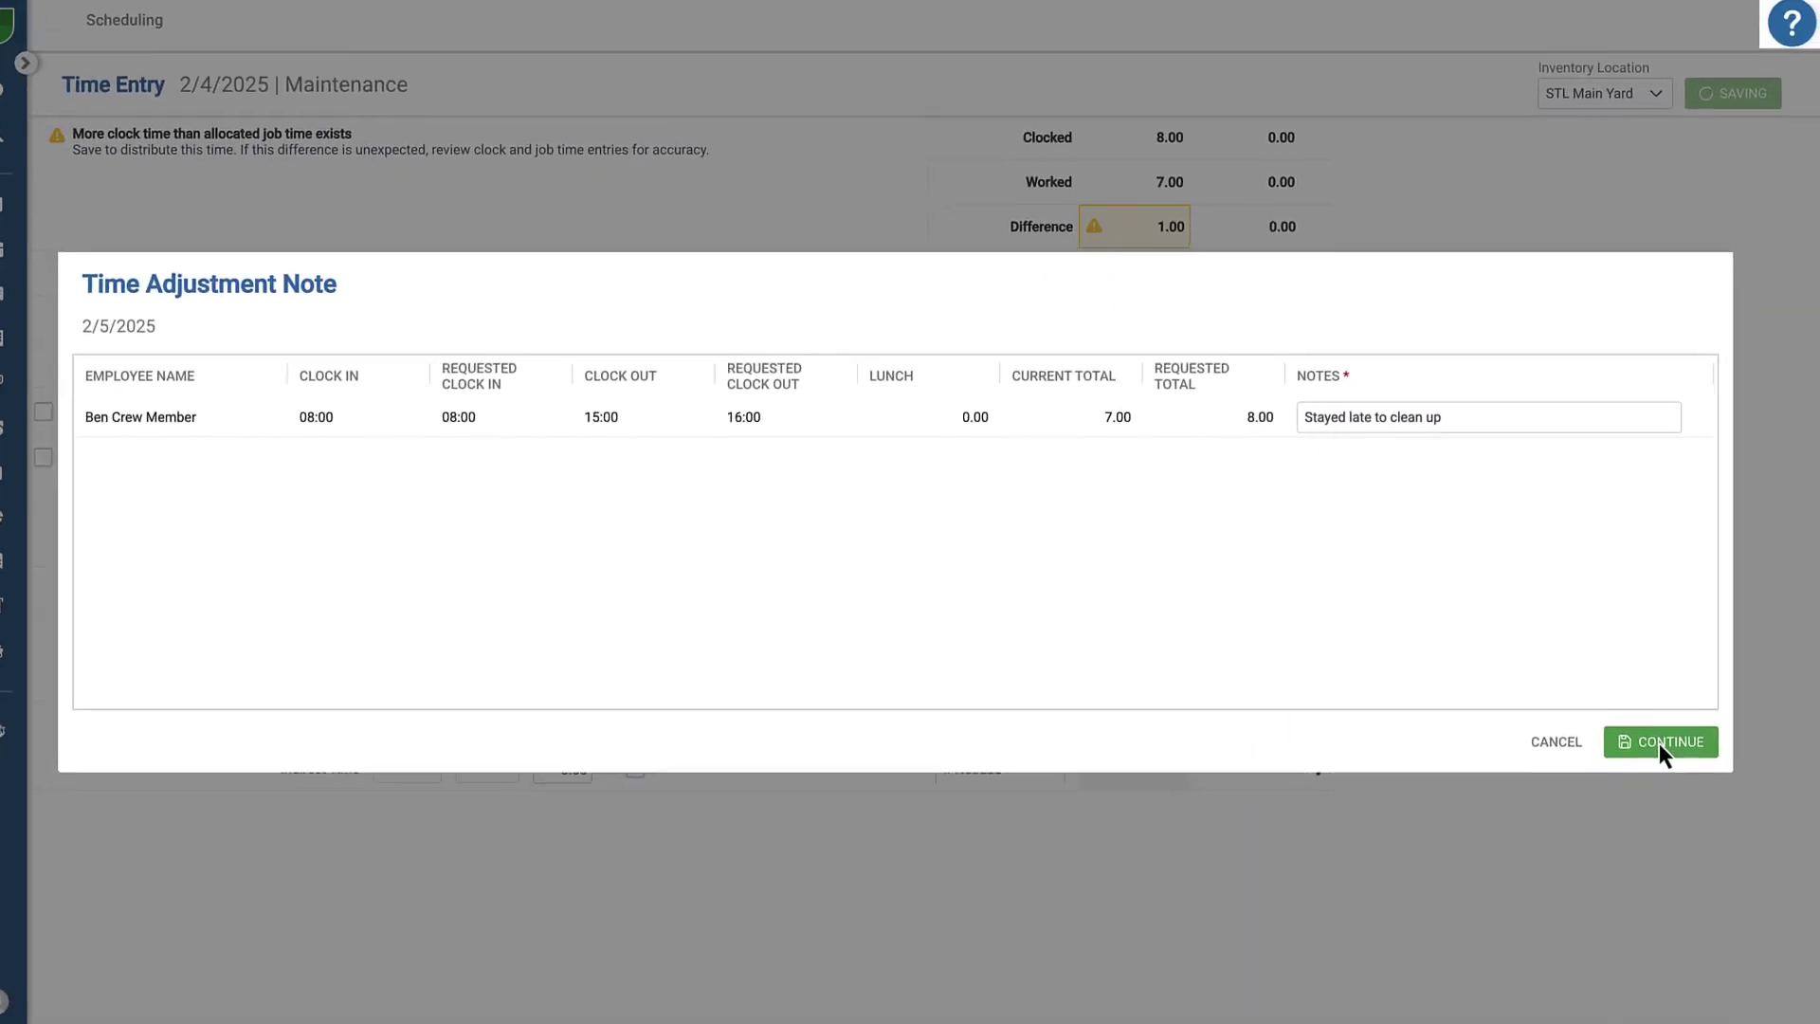
click(1659, 741)
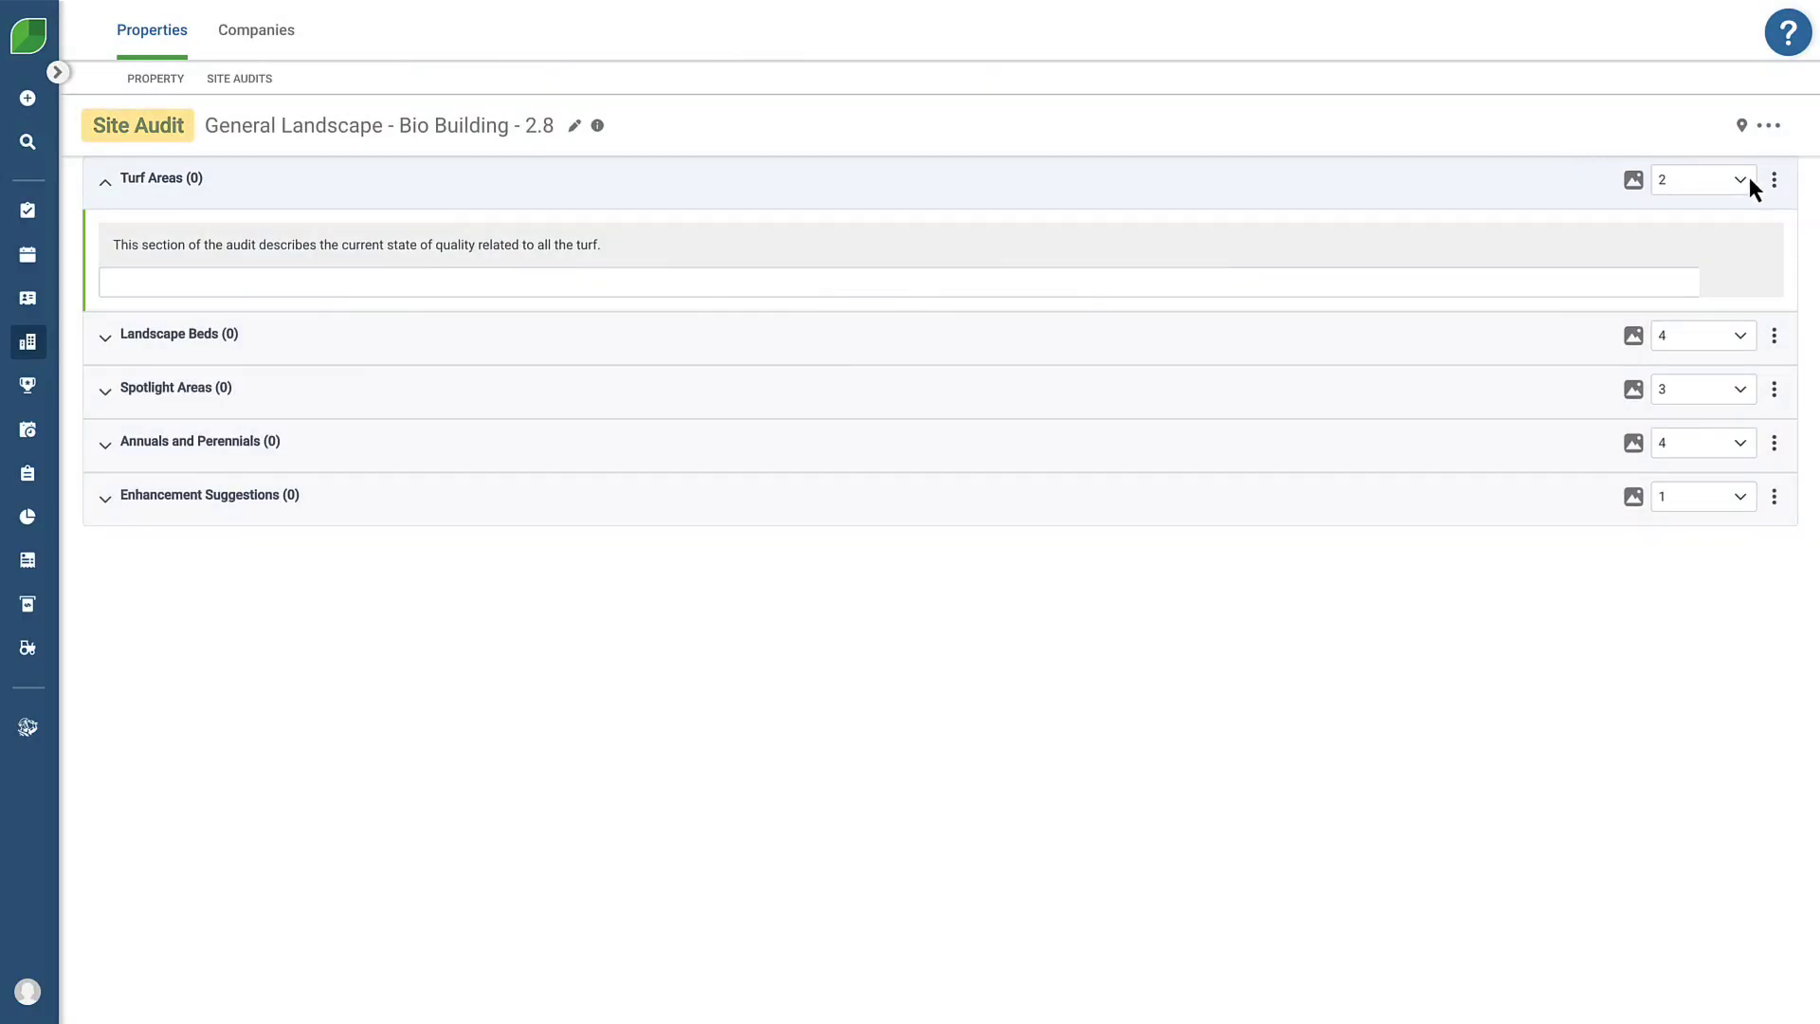
Add Turf Areas tags Color is healthy, Mow patterns need improvement, Cut quality needs improvement, then save.
click(1773, 182)
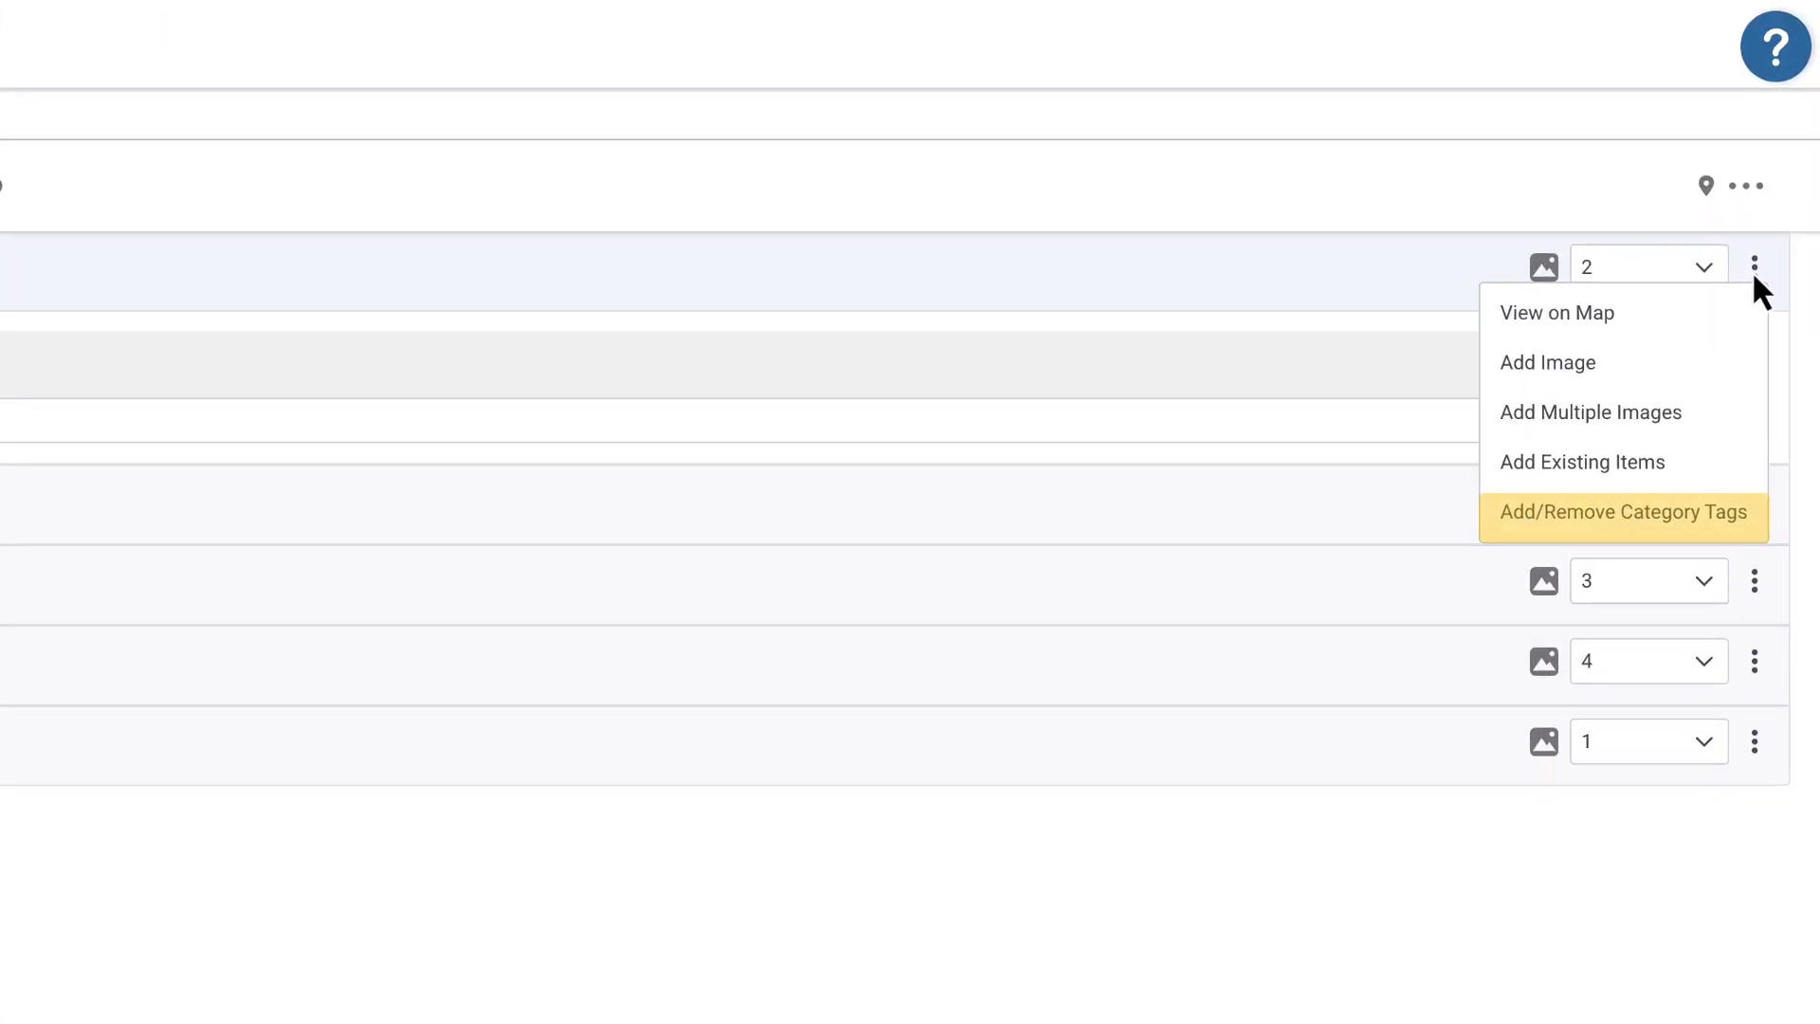
click(1606, 514)
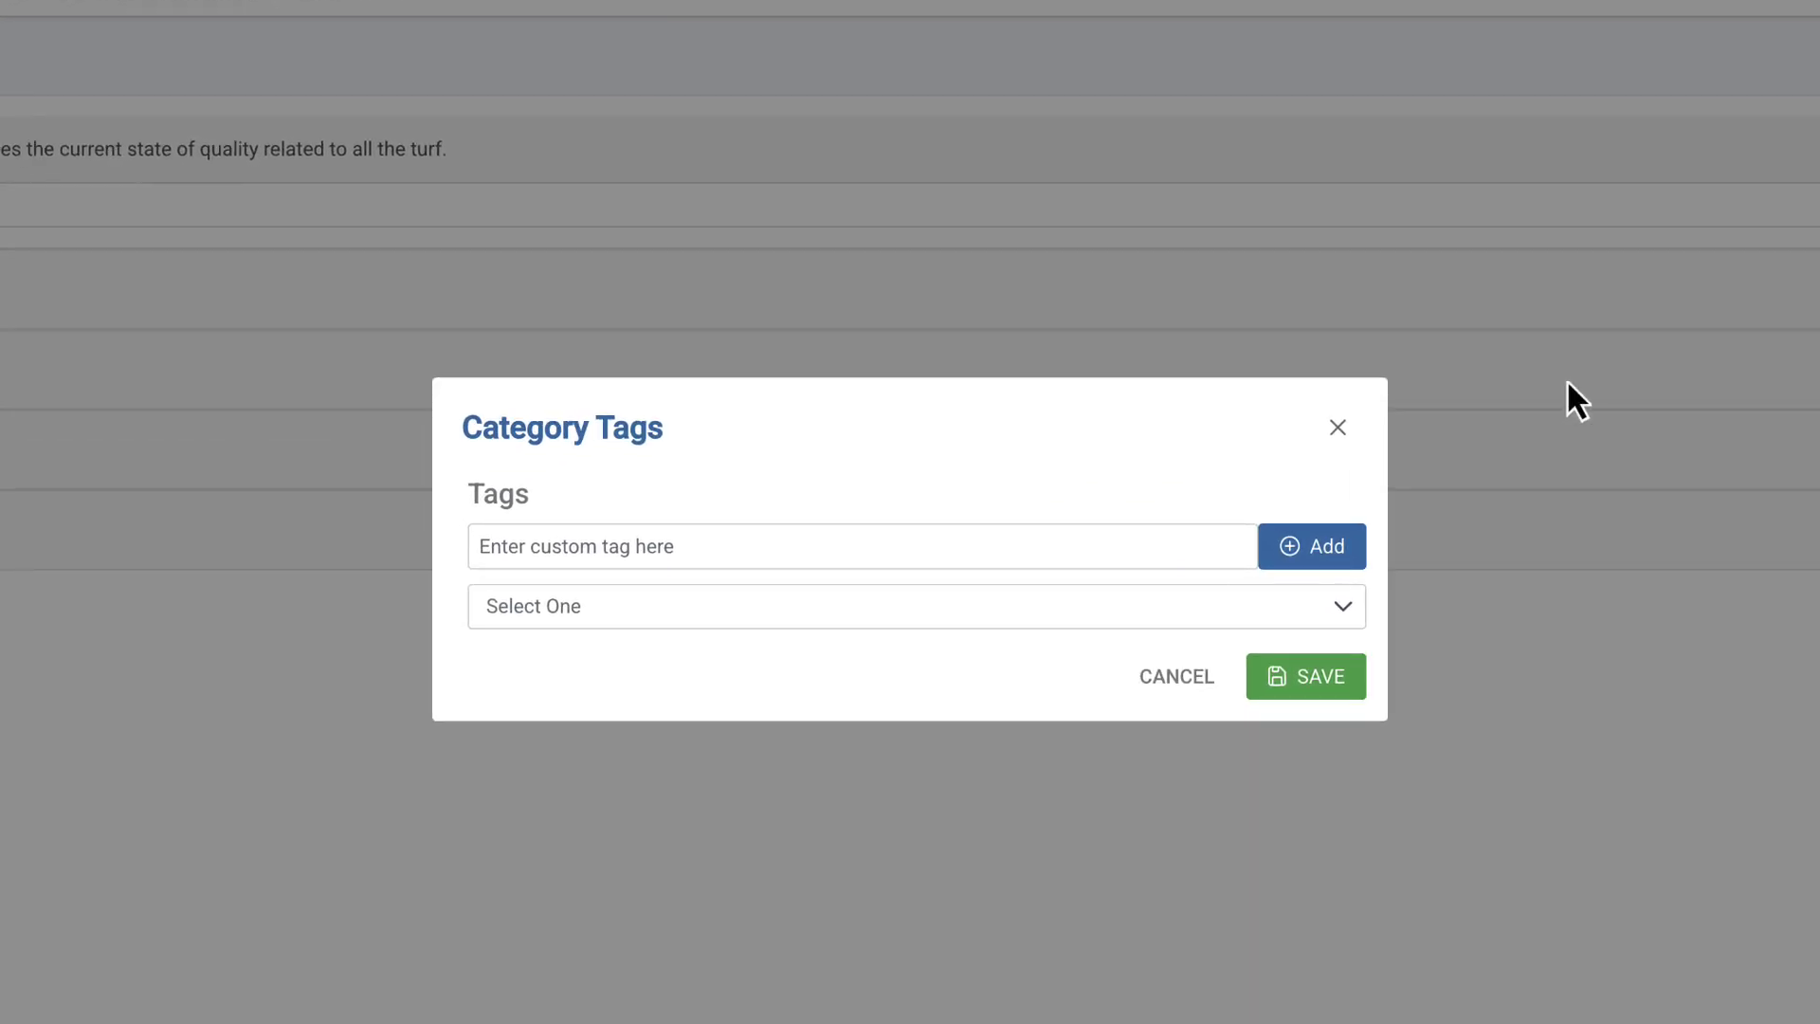
click(575, 550)
text(Color is healthy)
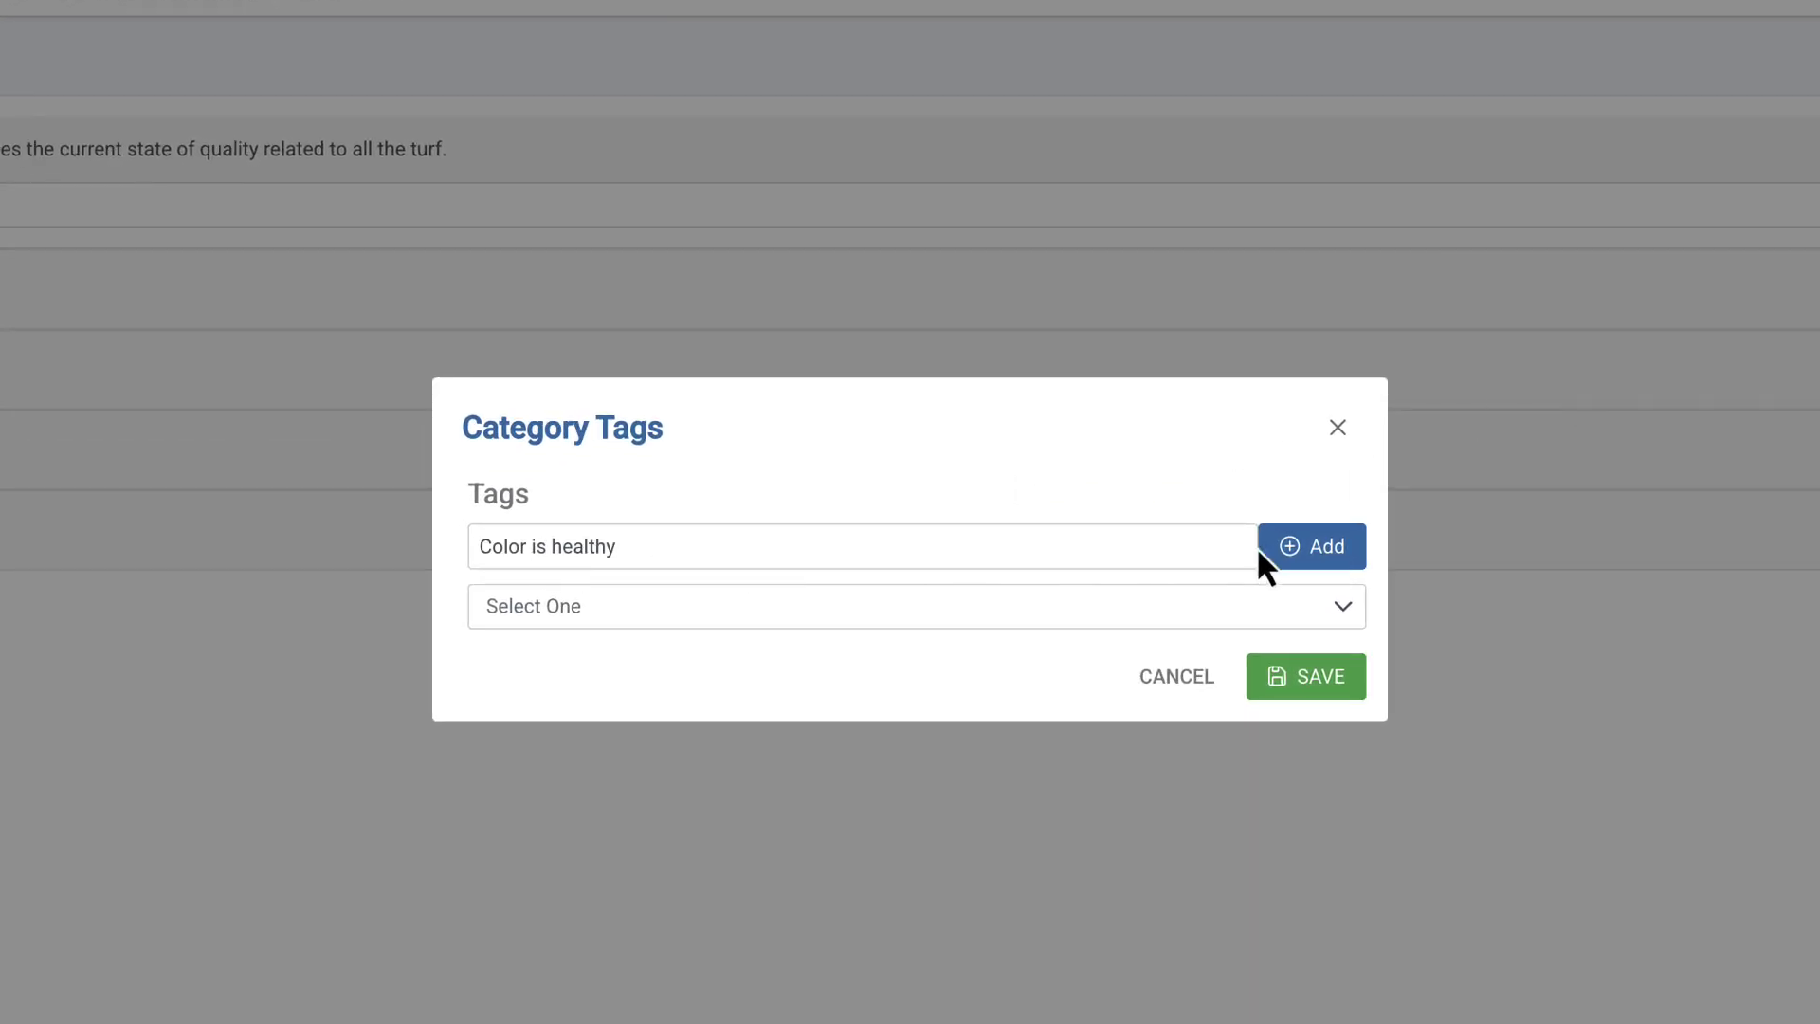
click(1322, 556)
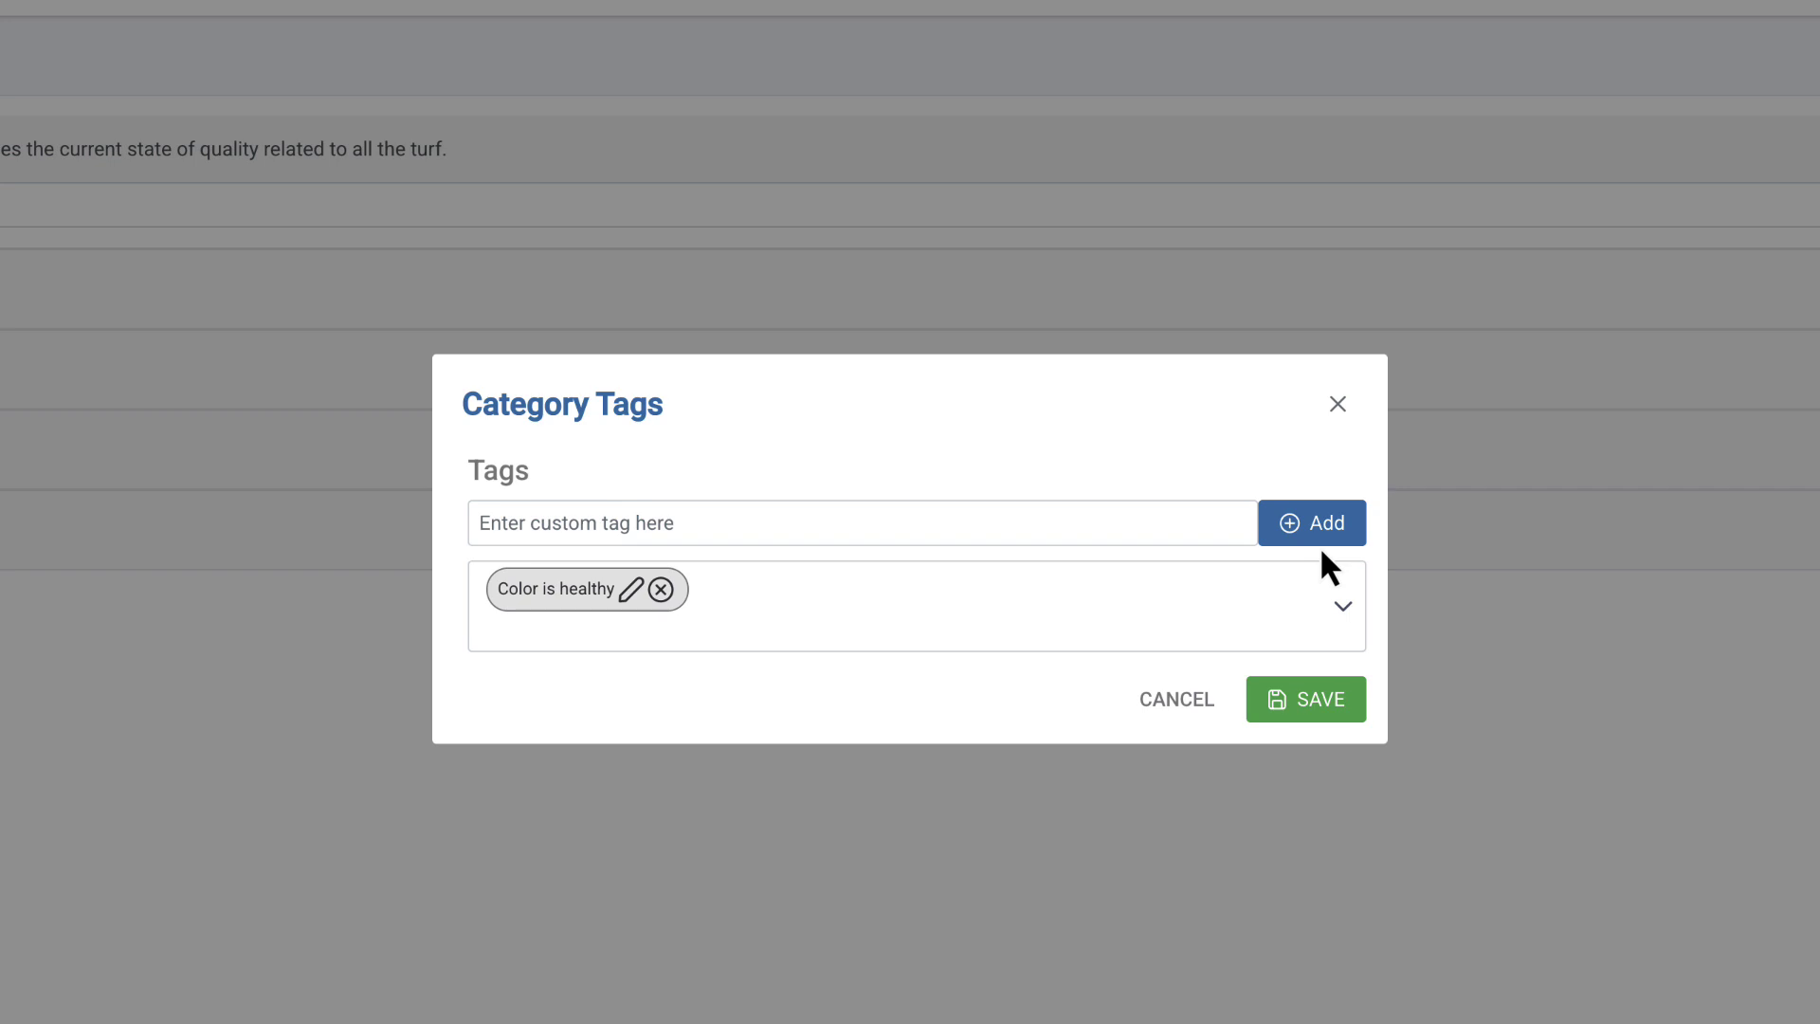
key(Return)
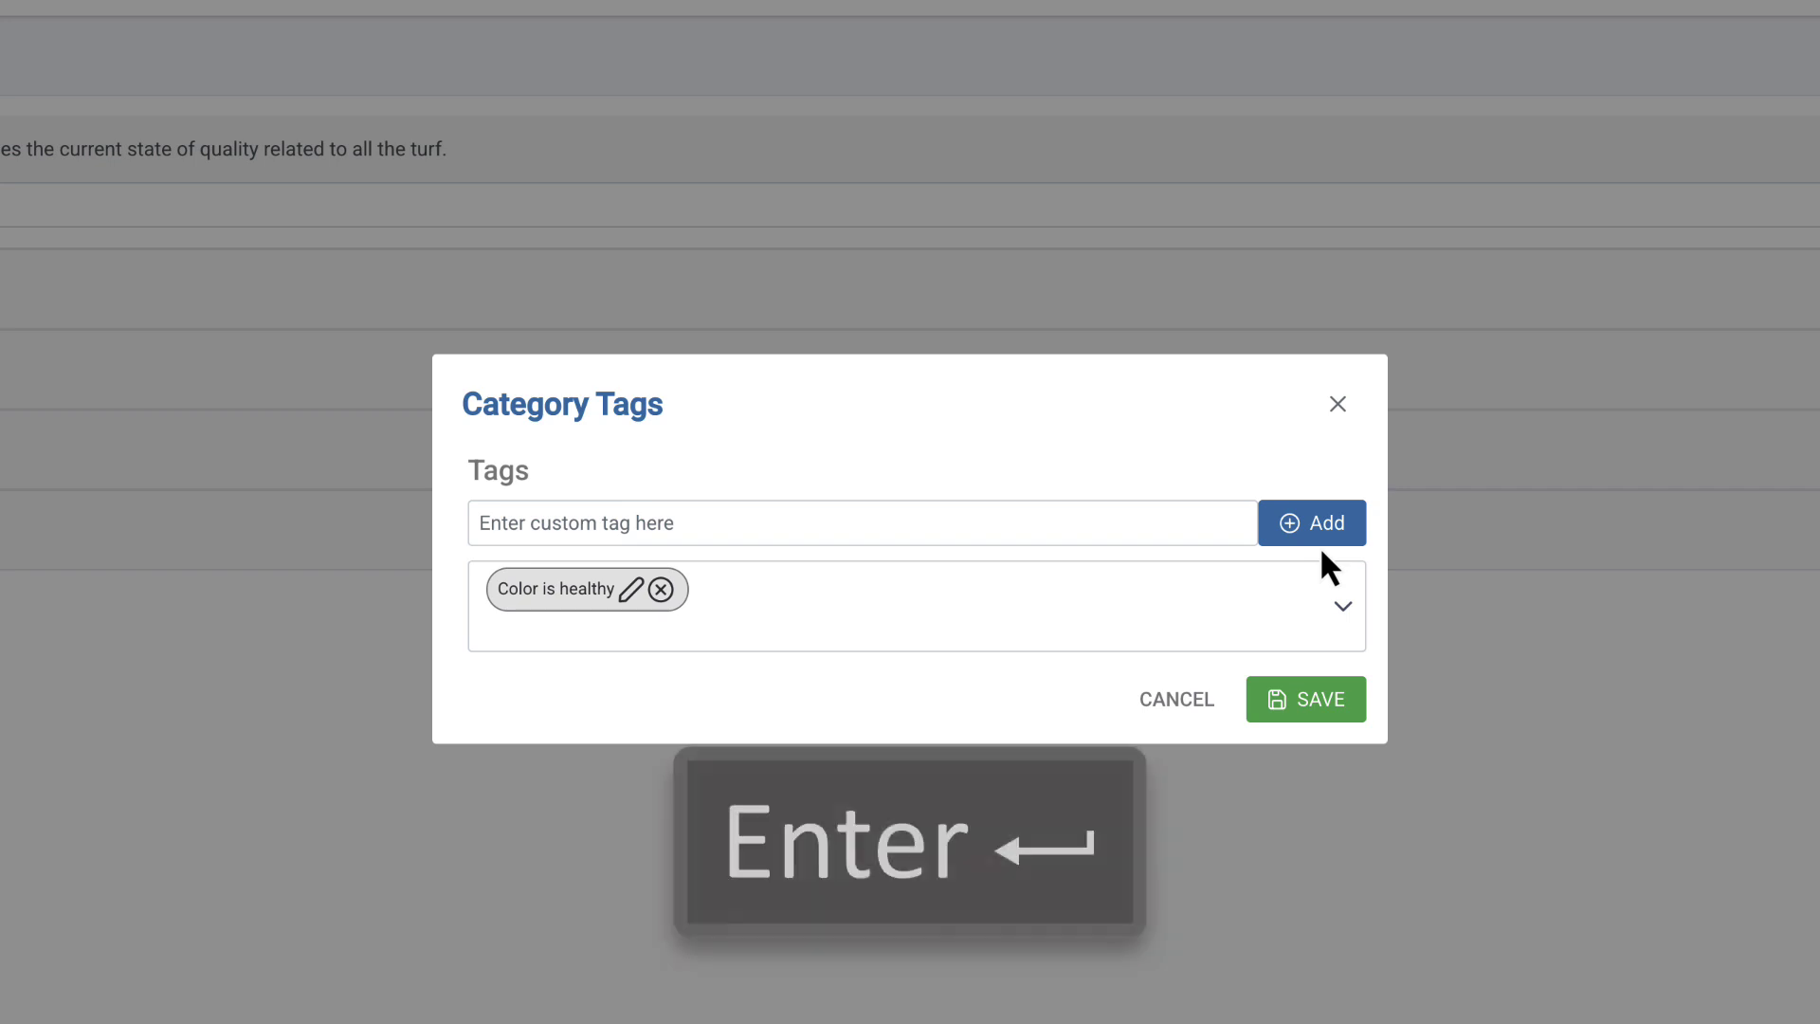
click(535, 529)
text(Mow patterns need improvement)
key(Return)
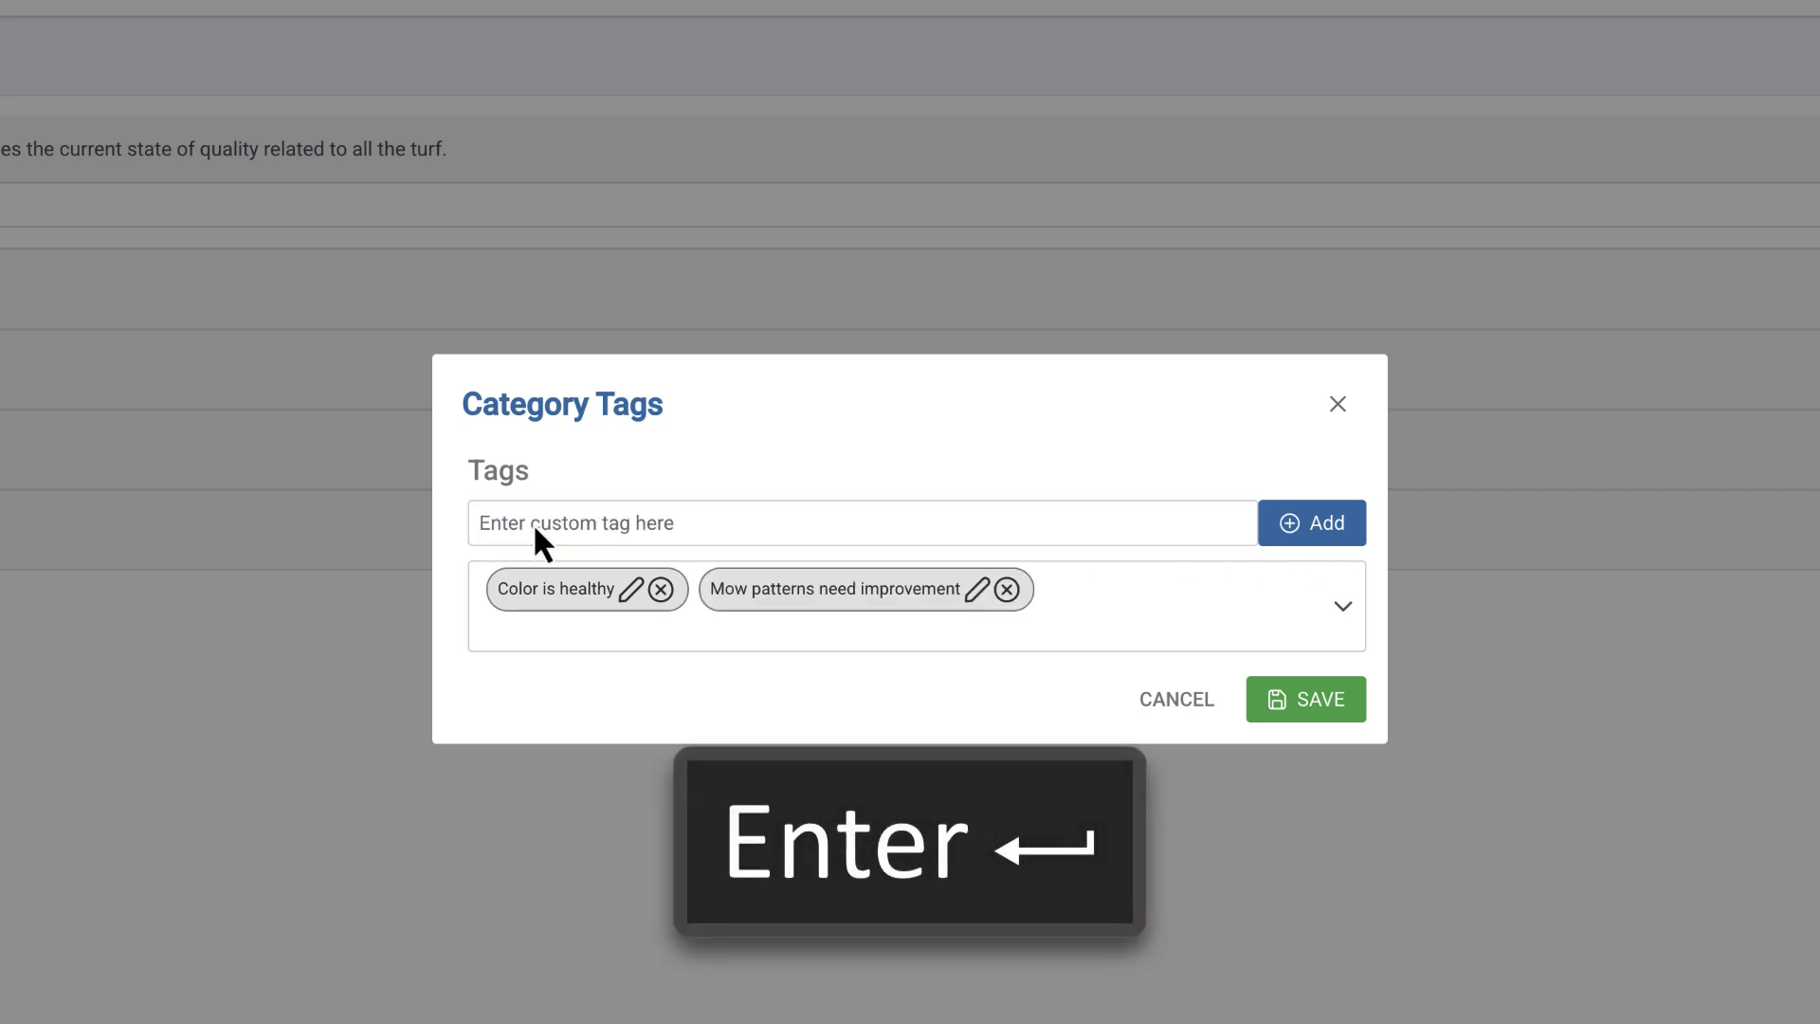
text(Cut quality needs improvement)
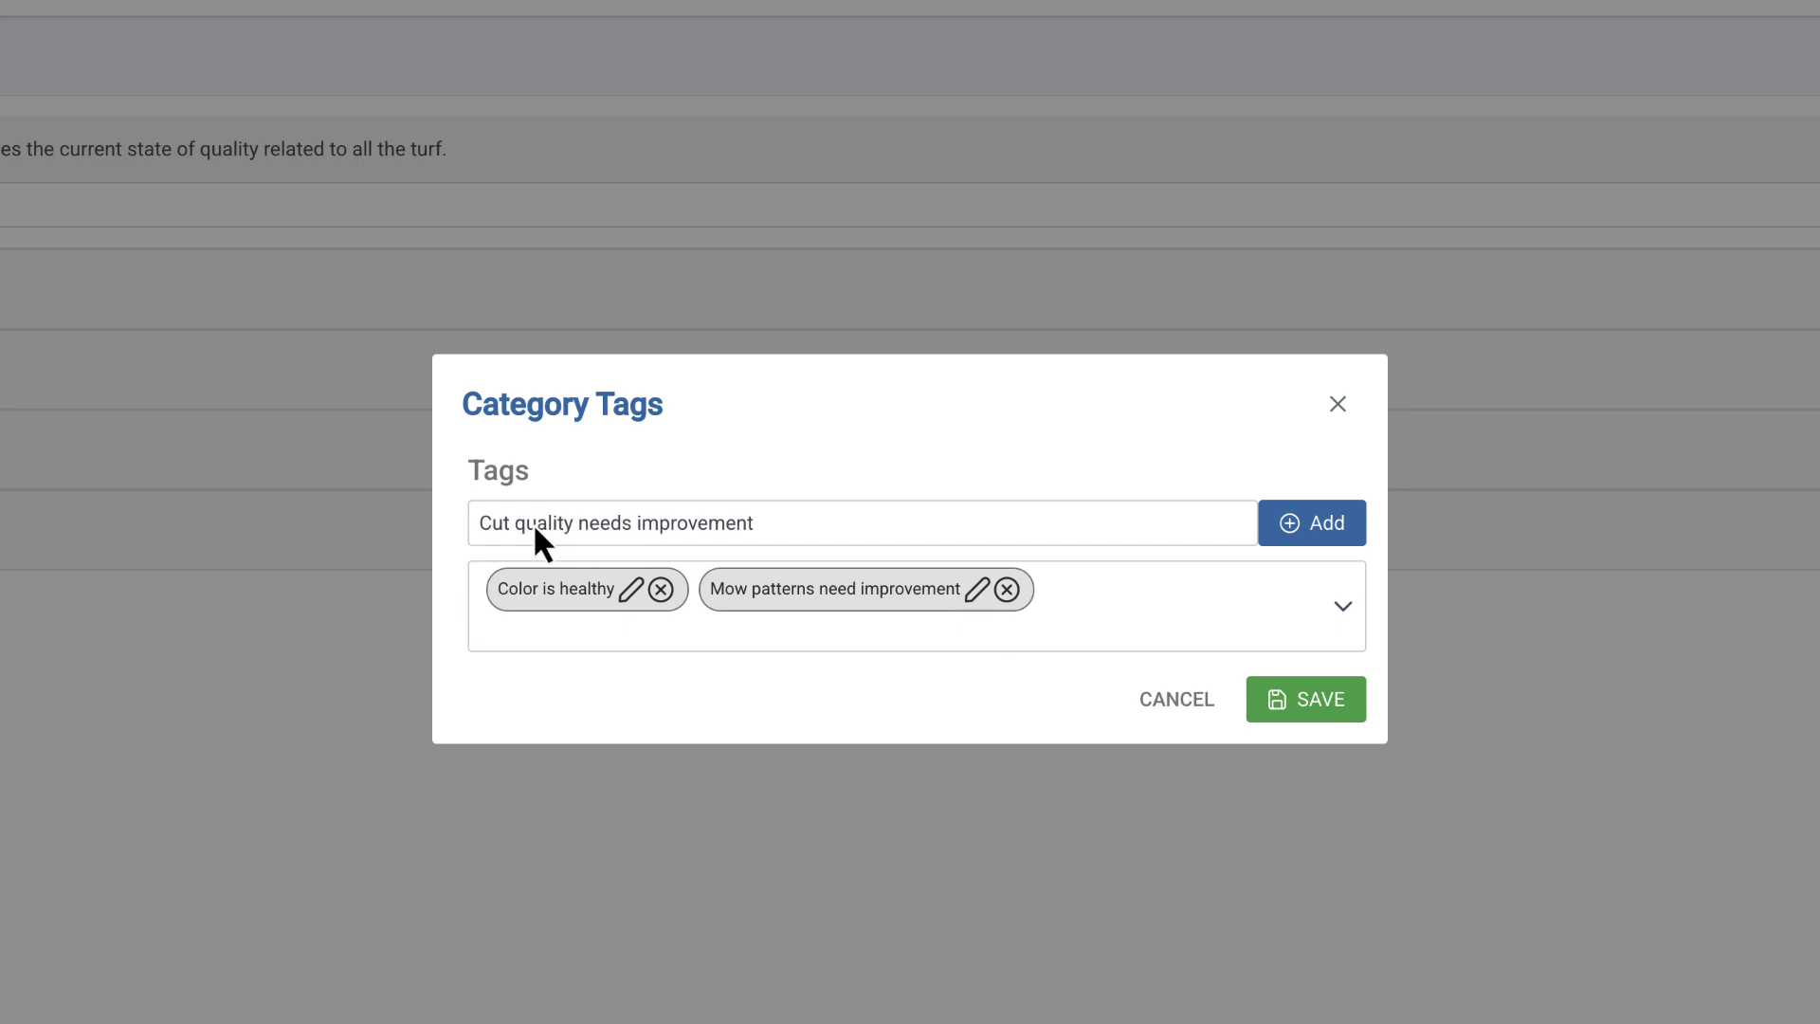
click(1310, 698)
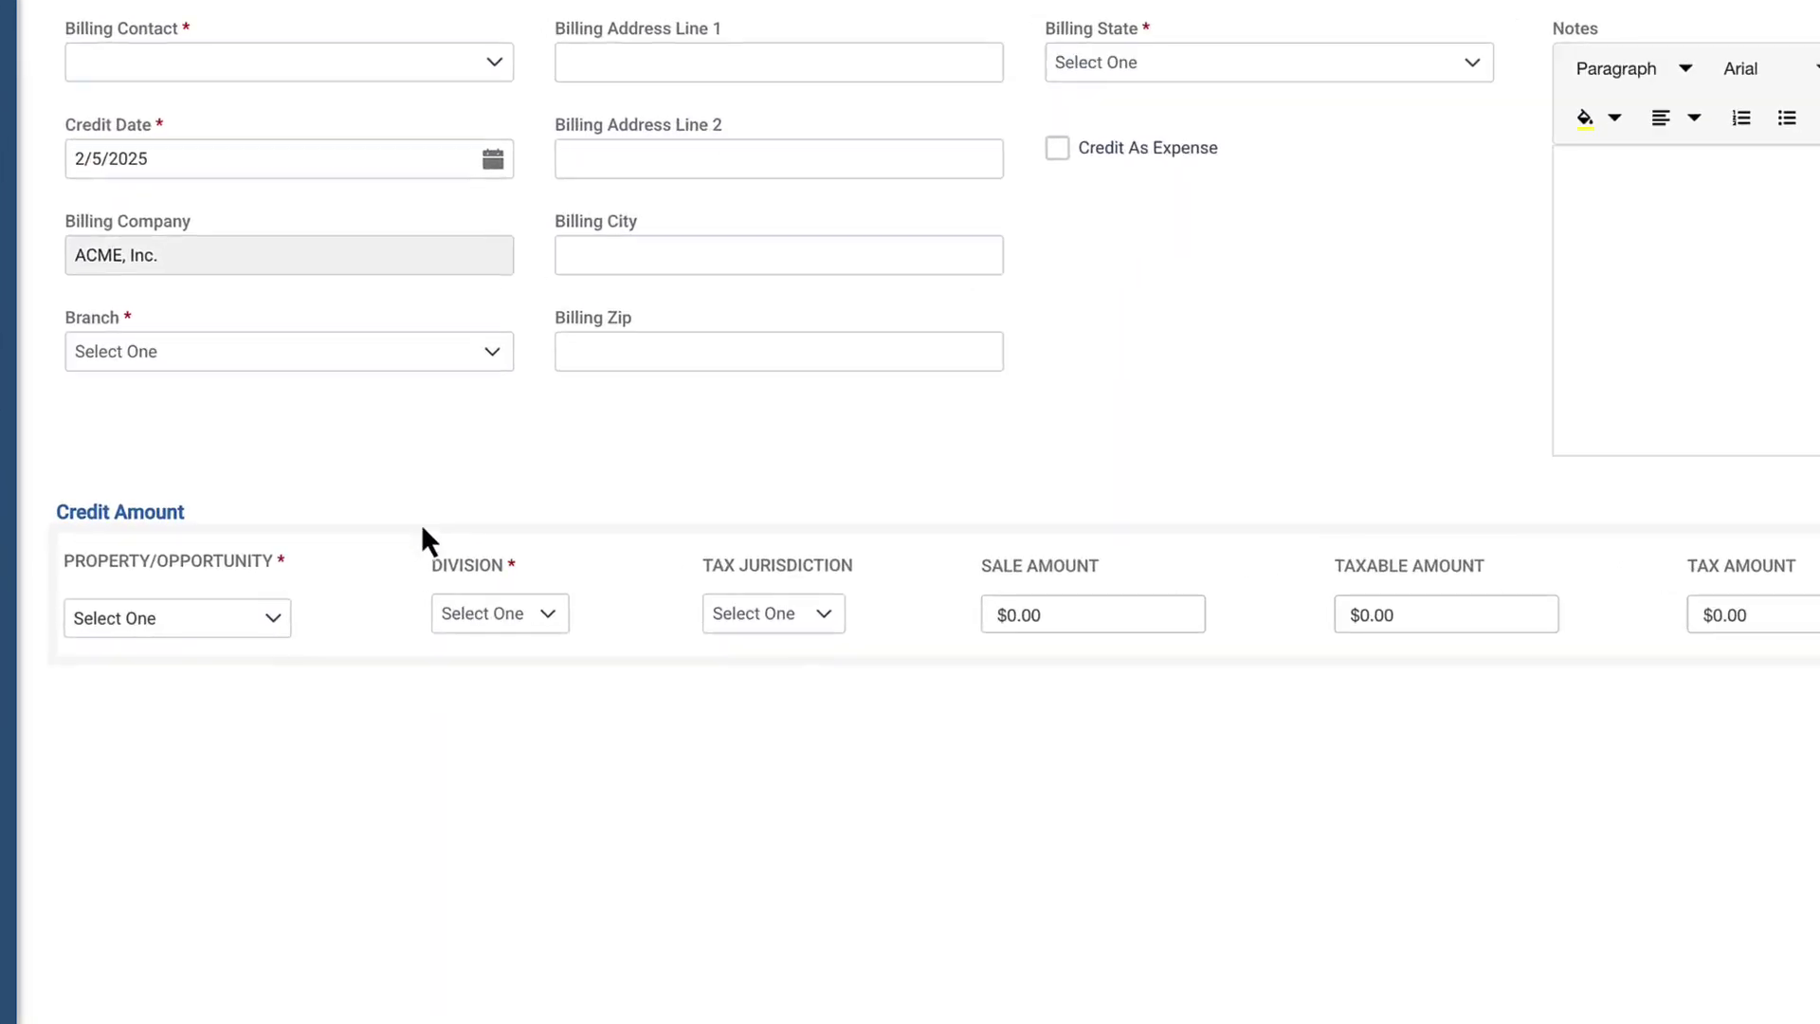
Choose Bio Building as the credit amount line's property, which fills in City of St. Louis tax jurisdiction.
click(274, 618)
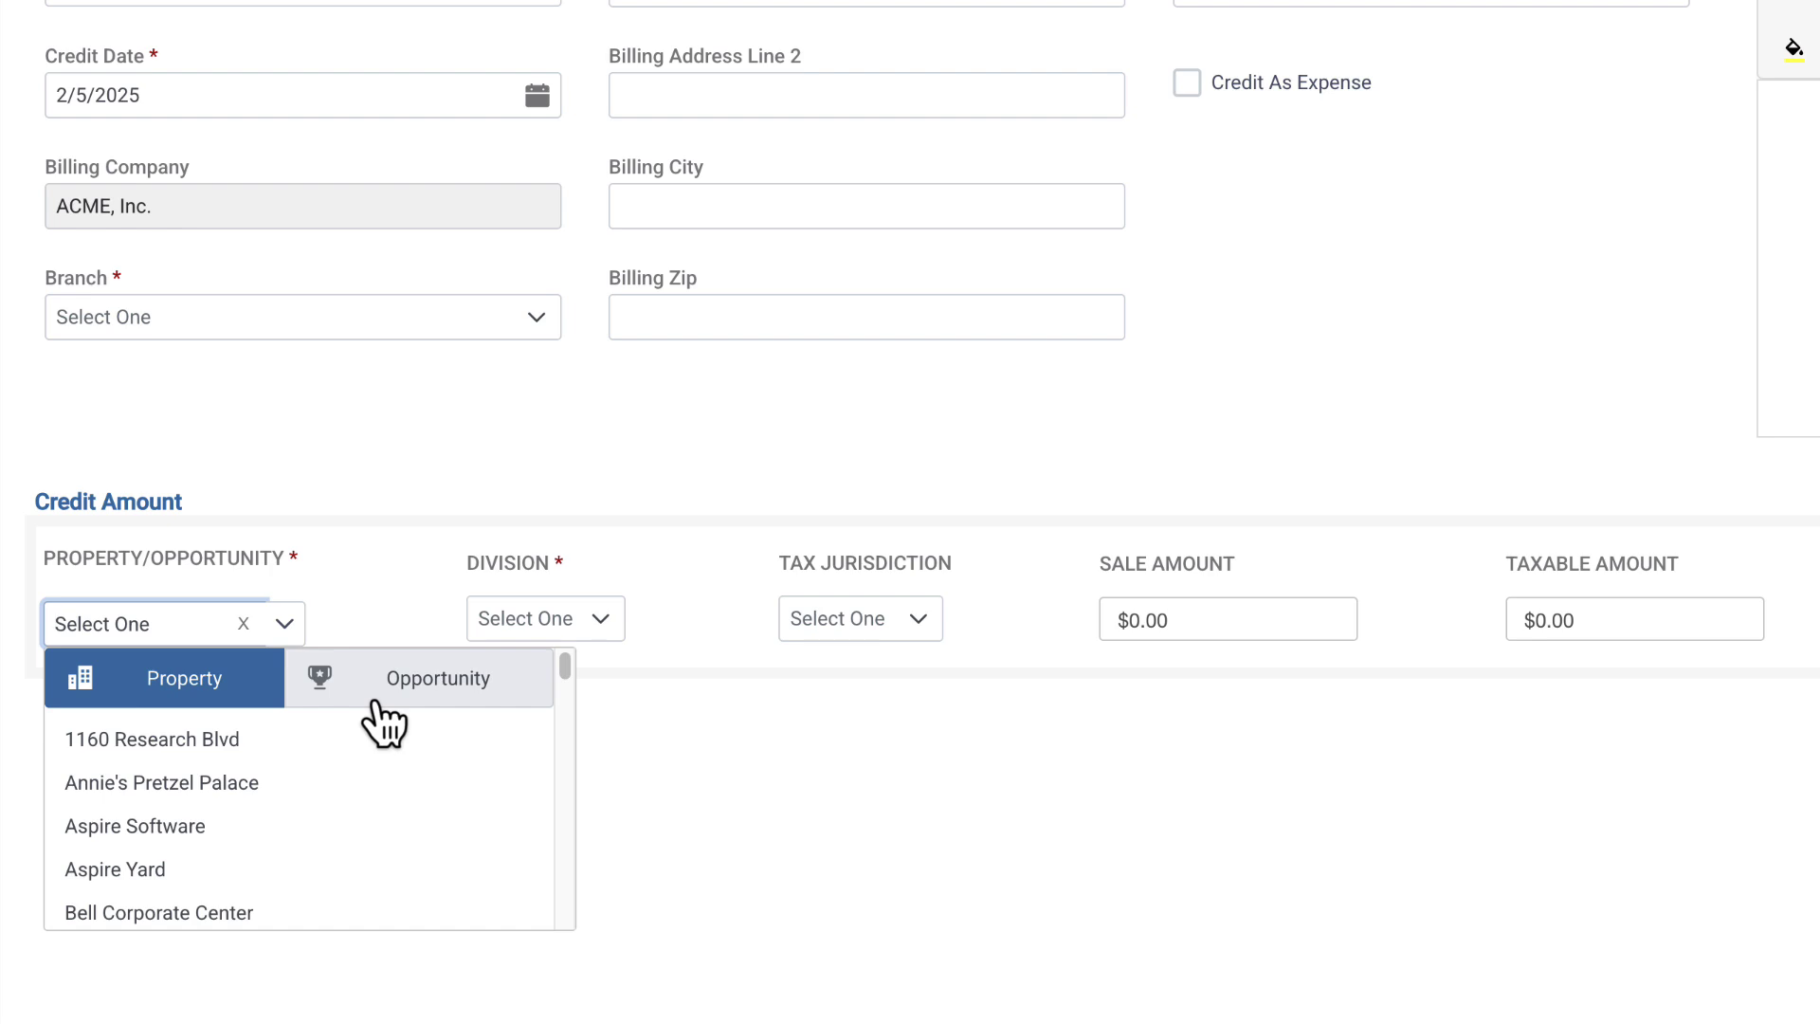
scroll(398, 759, down, 3)
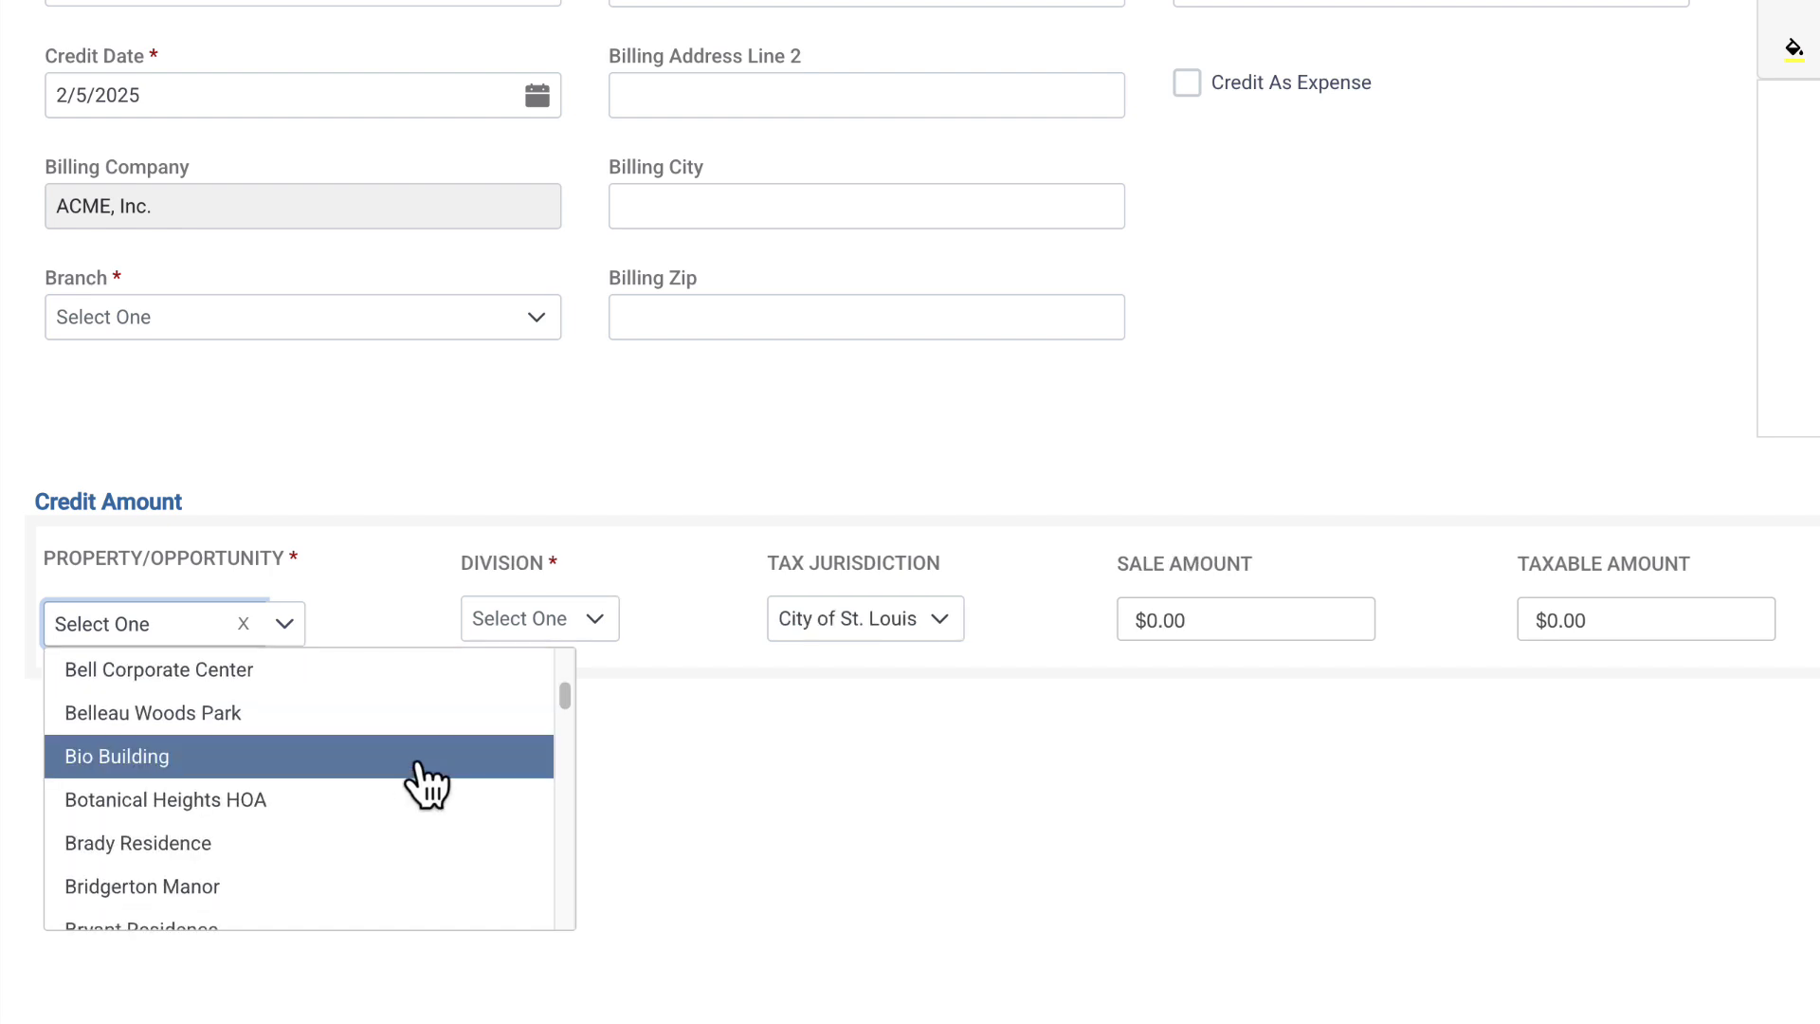
click(423, 759)
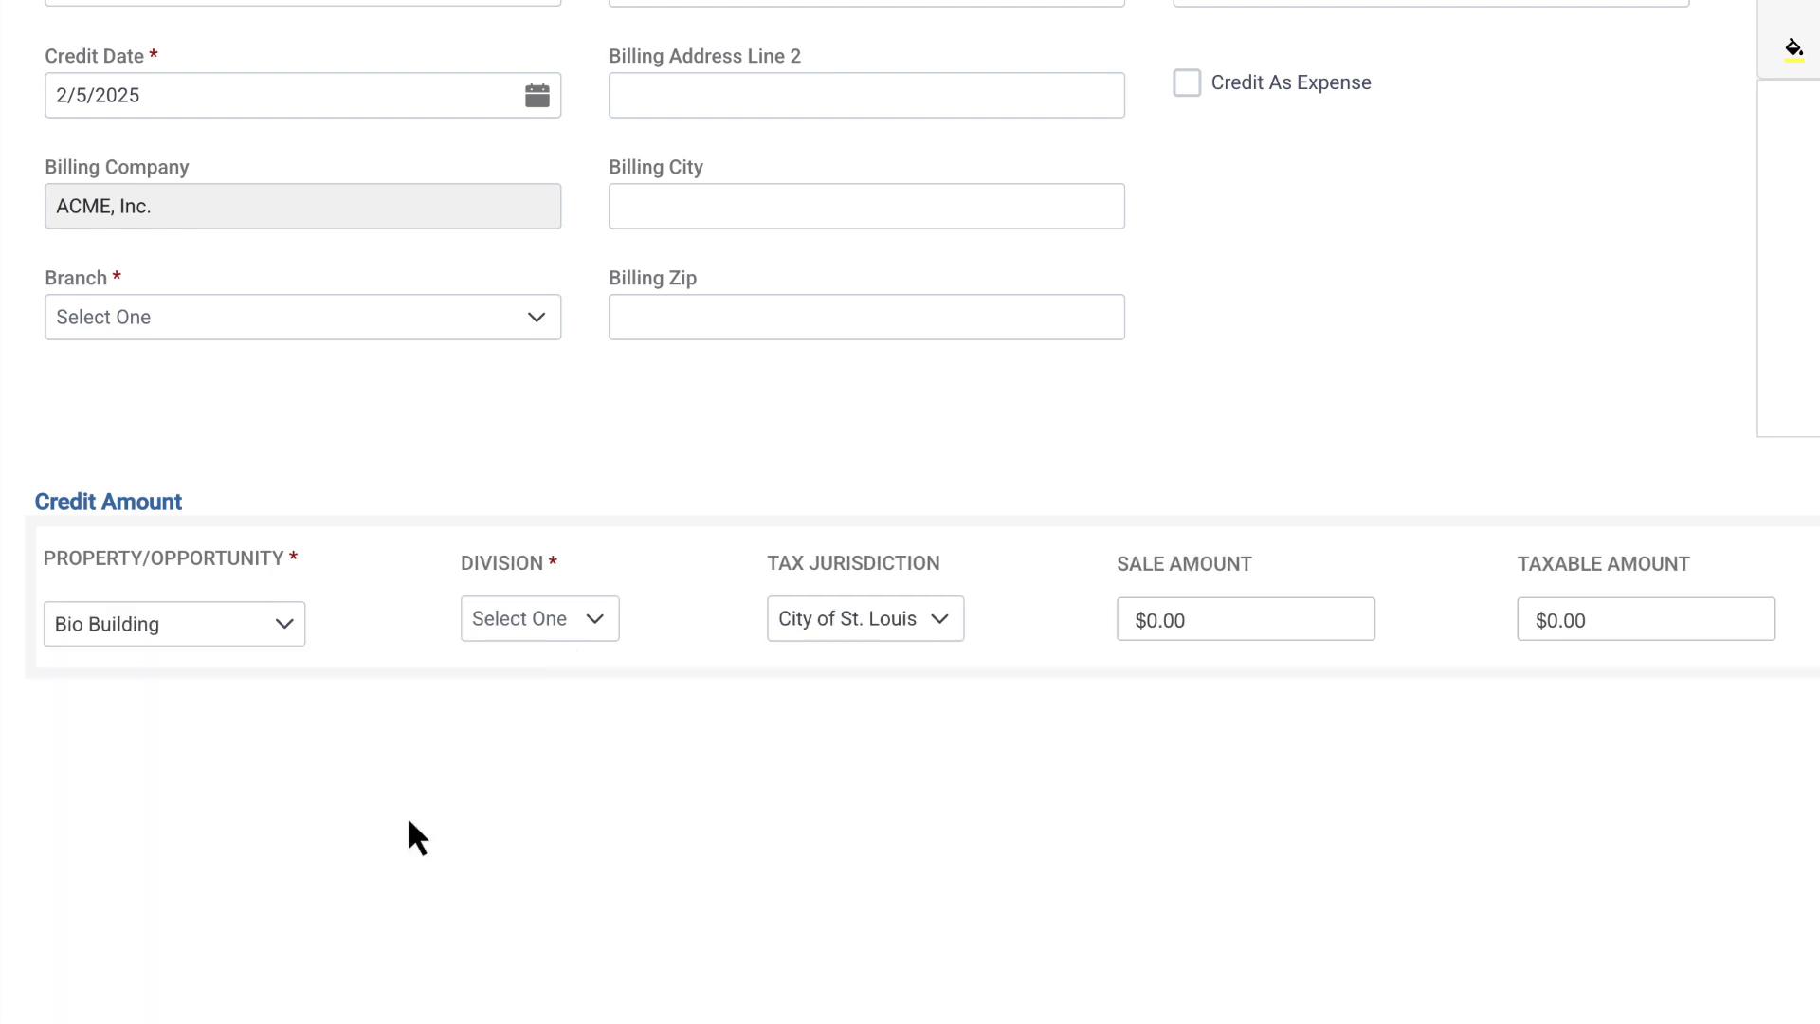
click(285, 624)
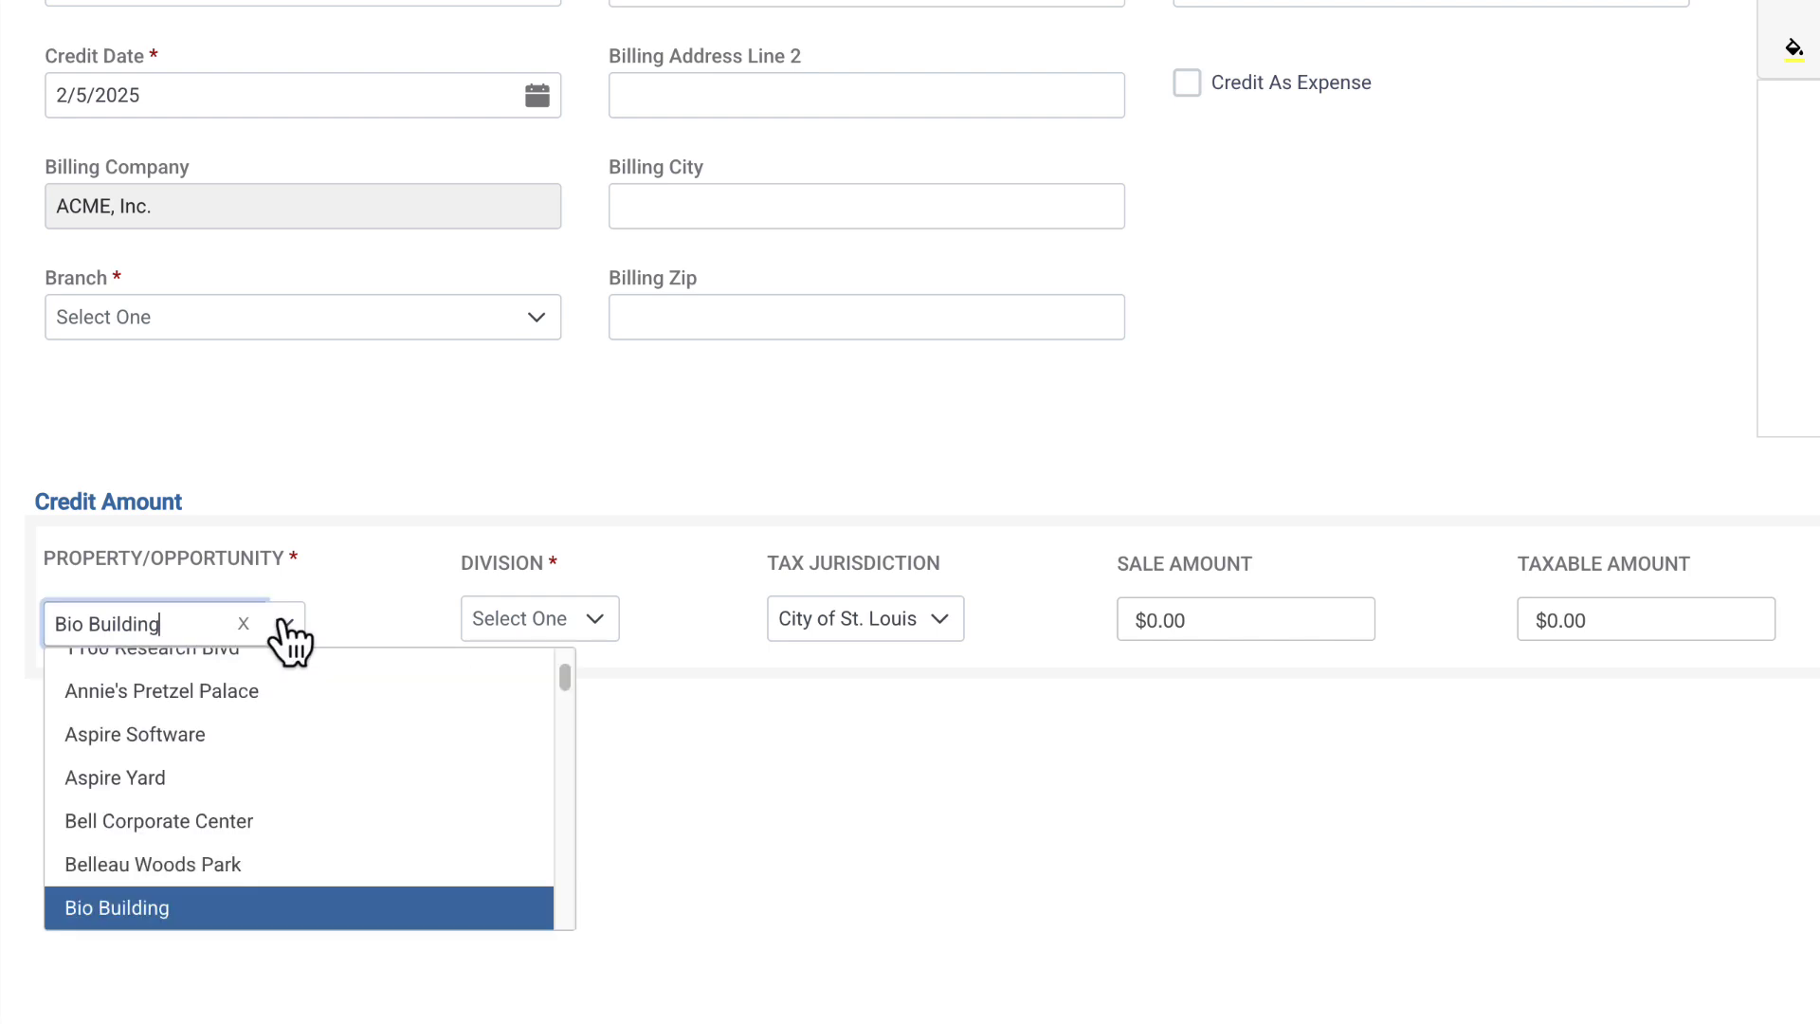